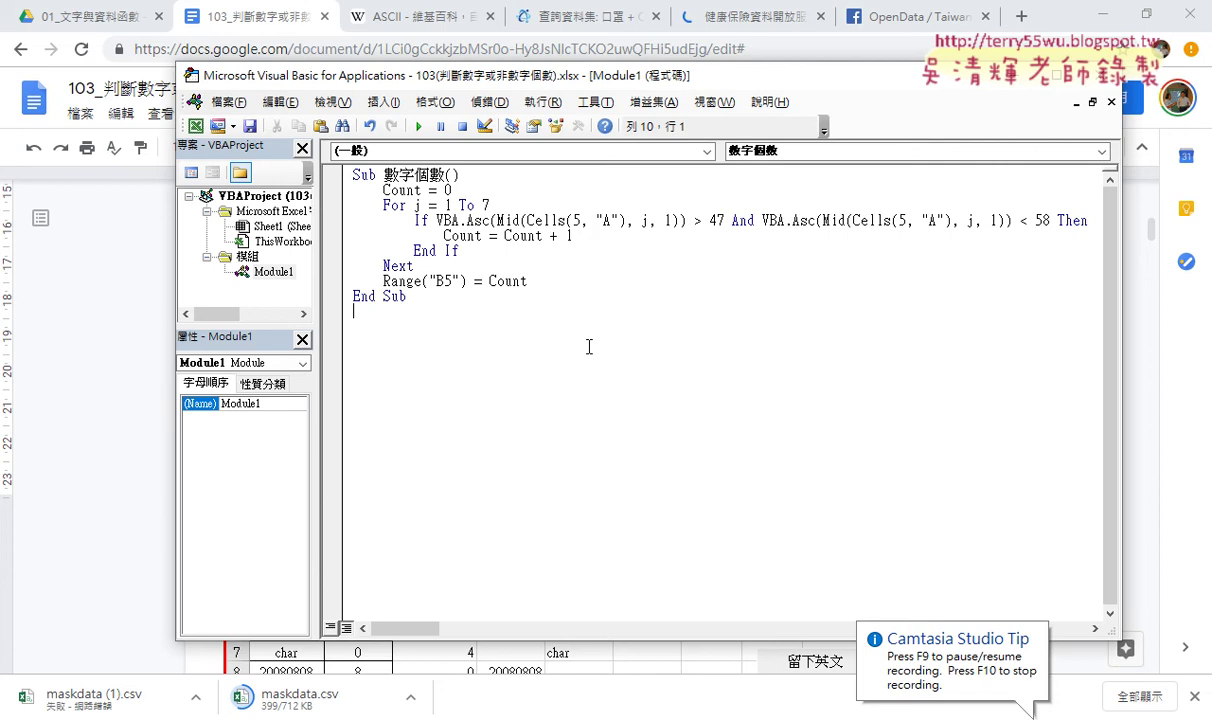
- Minimize Chrome and resize the VBA editor window to sit beside the worksheet's data columns
click(1097, 18)
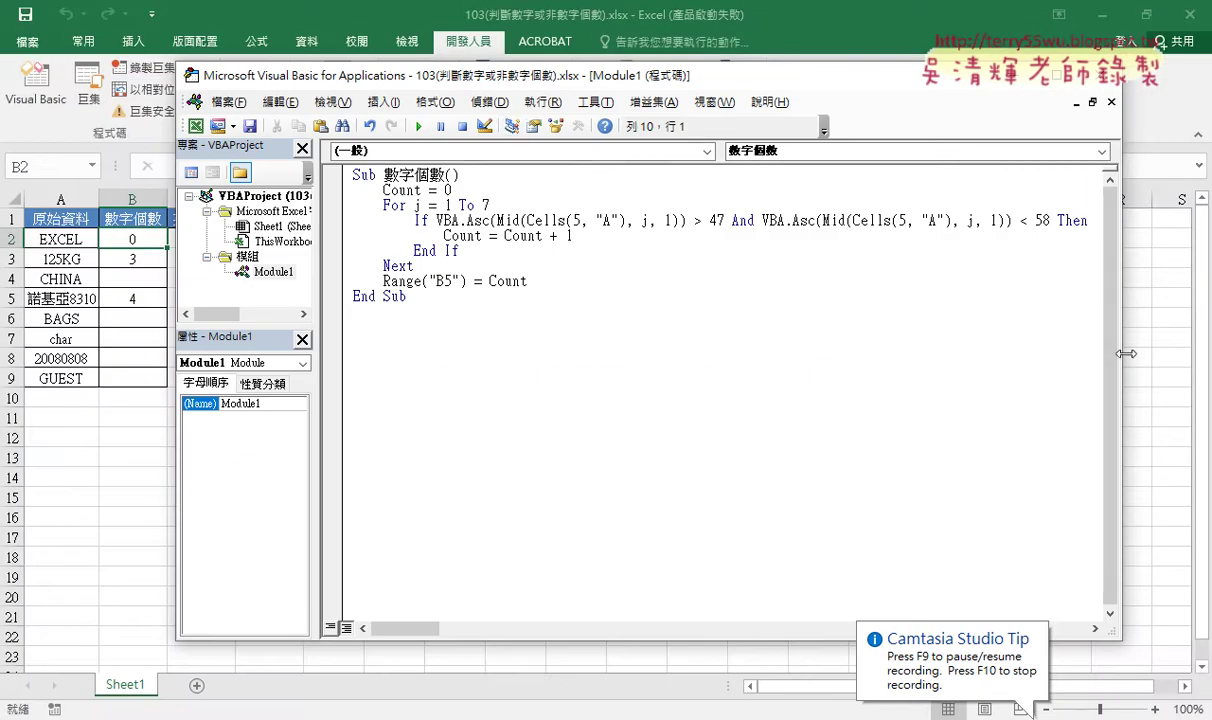
drag(1126, 353, 815, 345)
drag(484, 83, 754, 78)
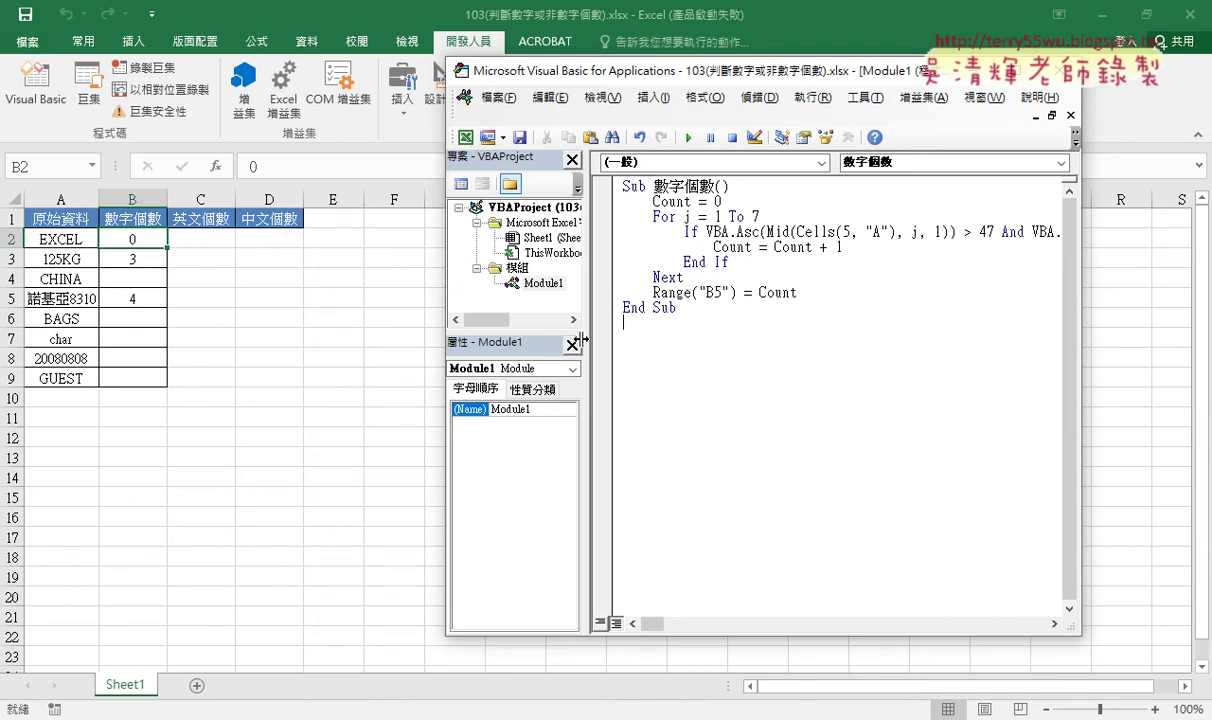
drag(578, 340, 548, 317)
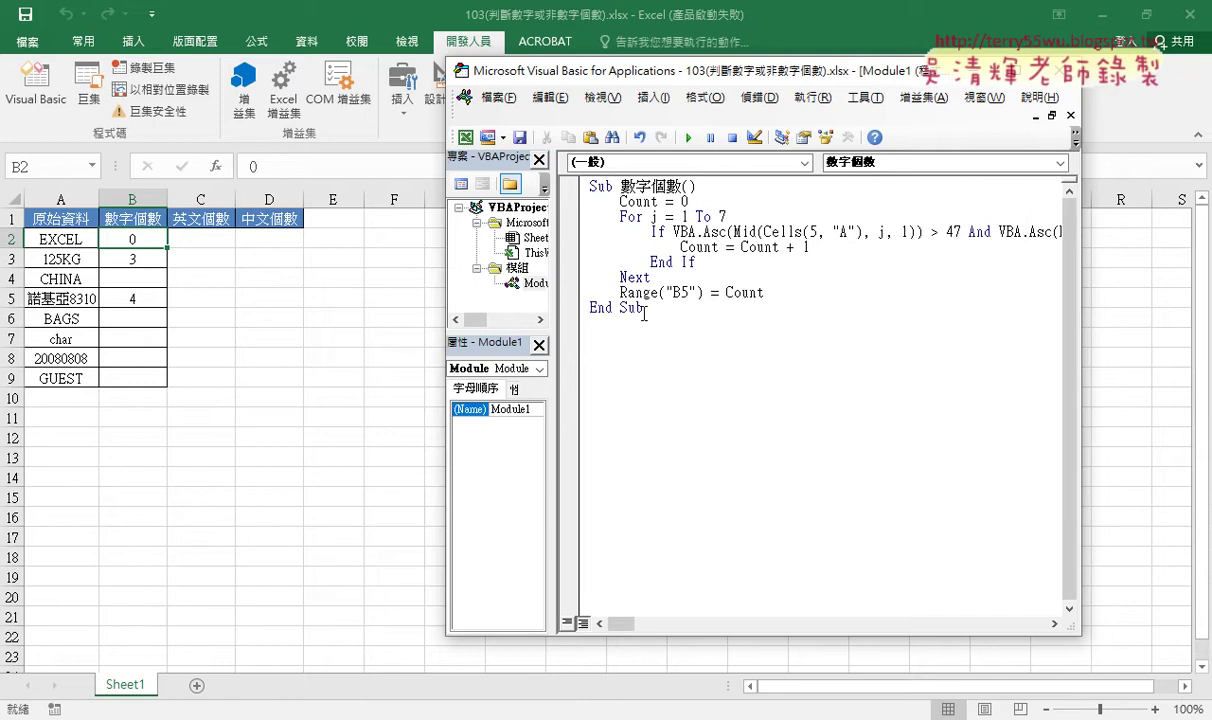
- Highlight the 數字個數 macro and its Count = 0 to Range("B5") = Count body for review
drag(644, 313, 540, 180)
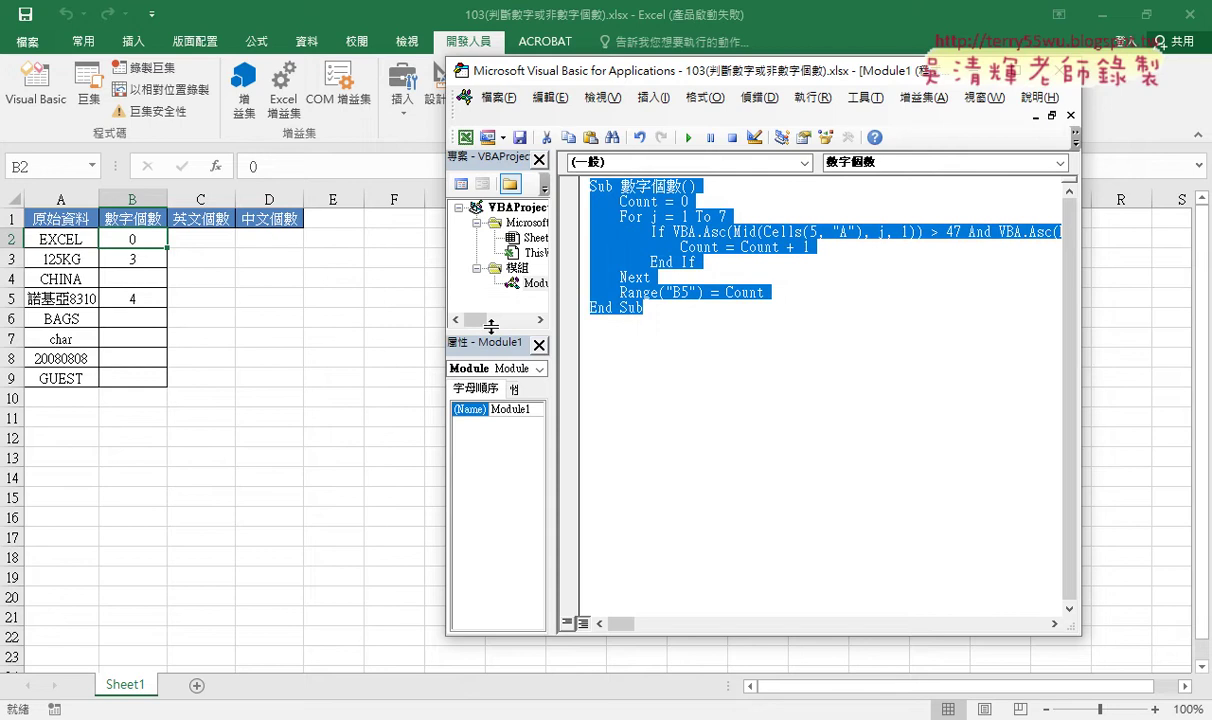
click(690, 345)
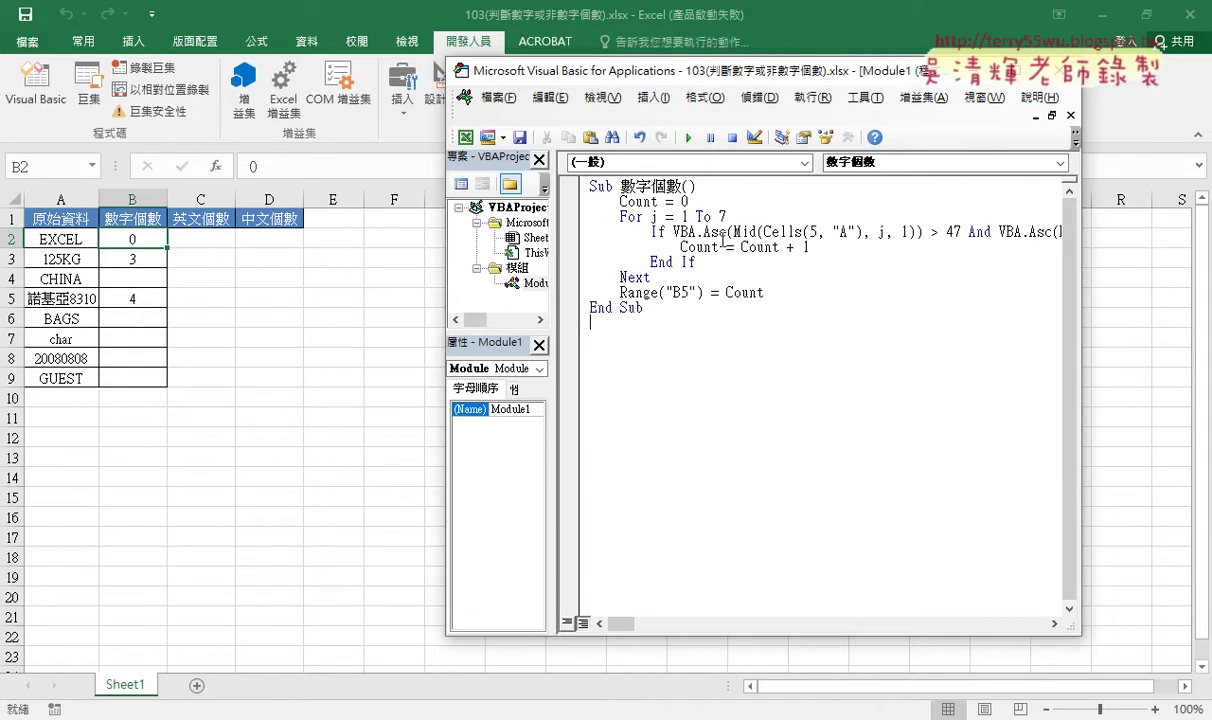
drag(765, 293, 585, 200)
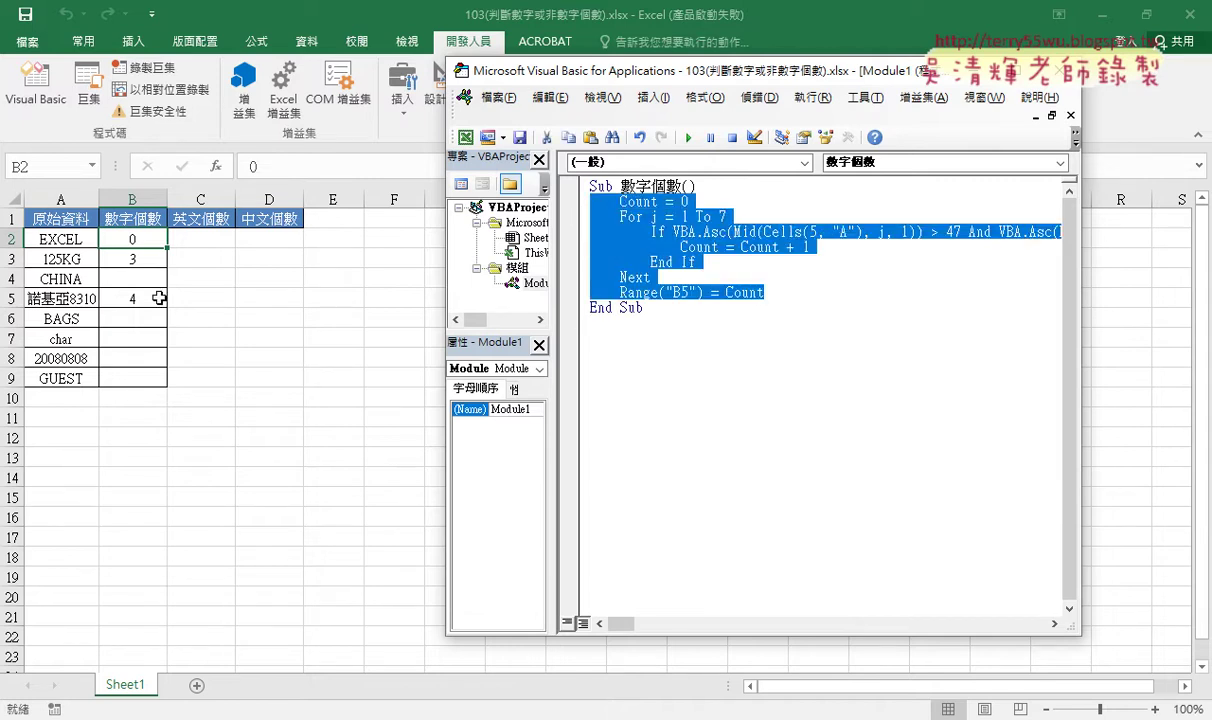
click(620, 262)
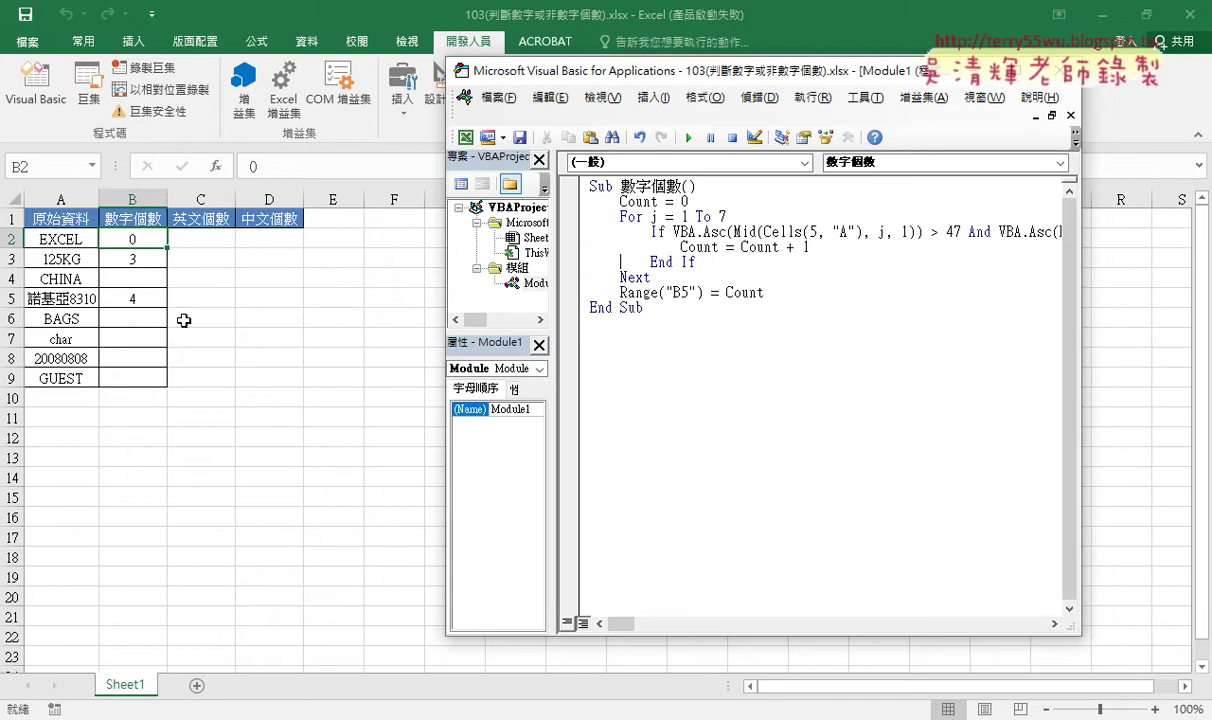
- Move the code window up and widen it so the full If line shows
drag(601, 85, 492, 77)
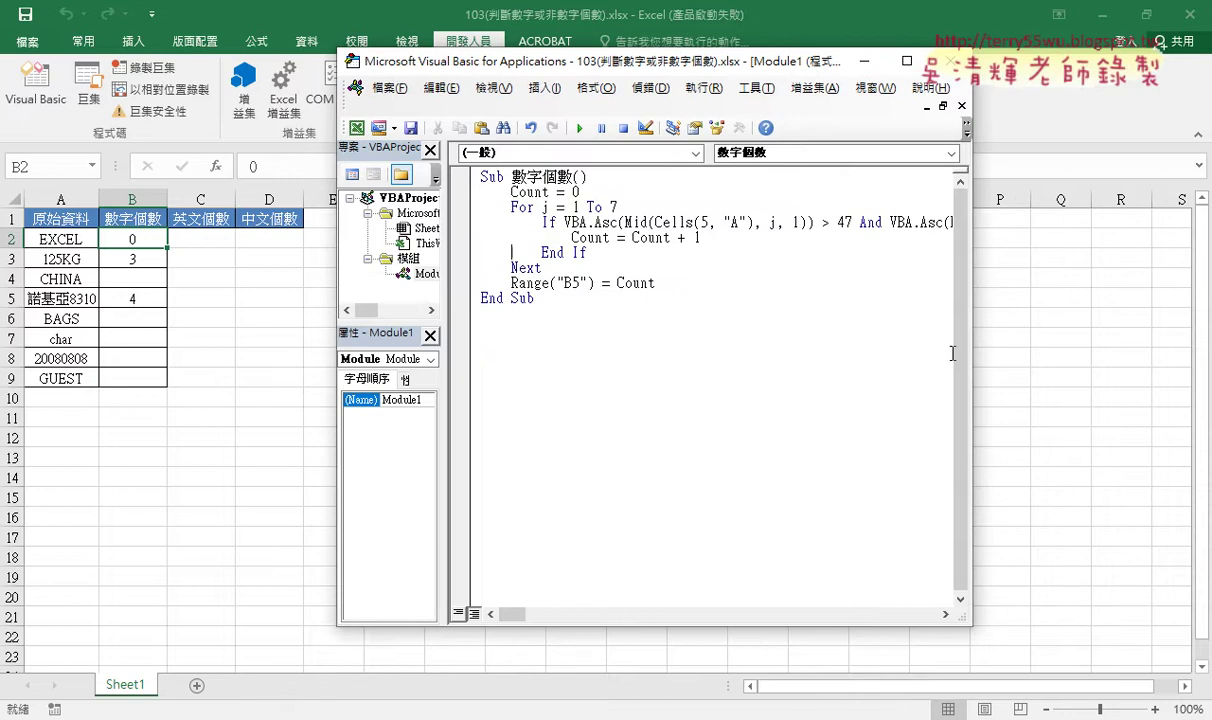
drag(972, 378, 1162, 378)
double_click(1027, 206)
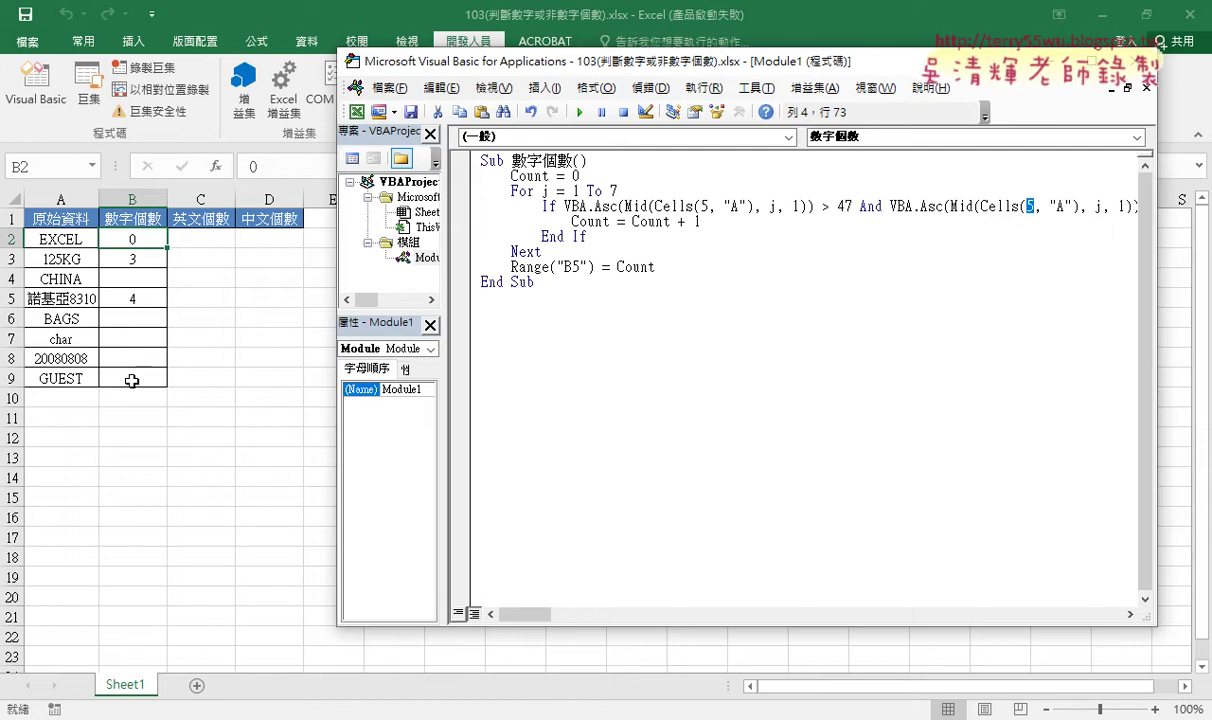
- Replace the fixed loop limit 7 with Len(Cells(5, "A")) on the For j line
double_click(618, 190)
text(1)
text(en)
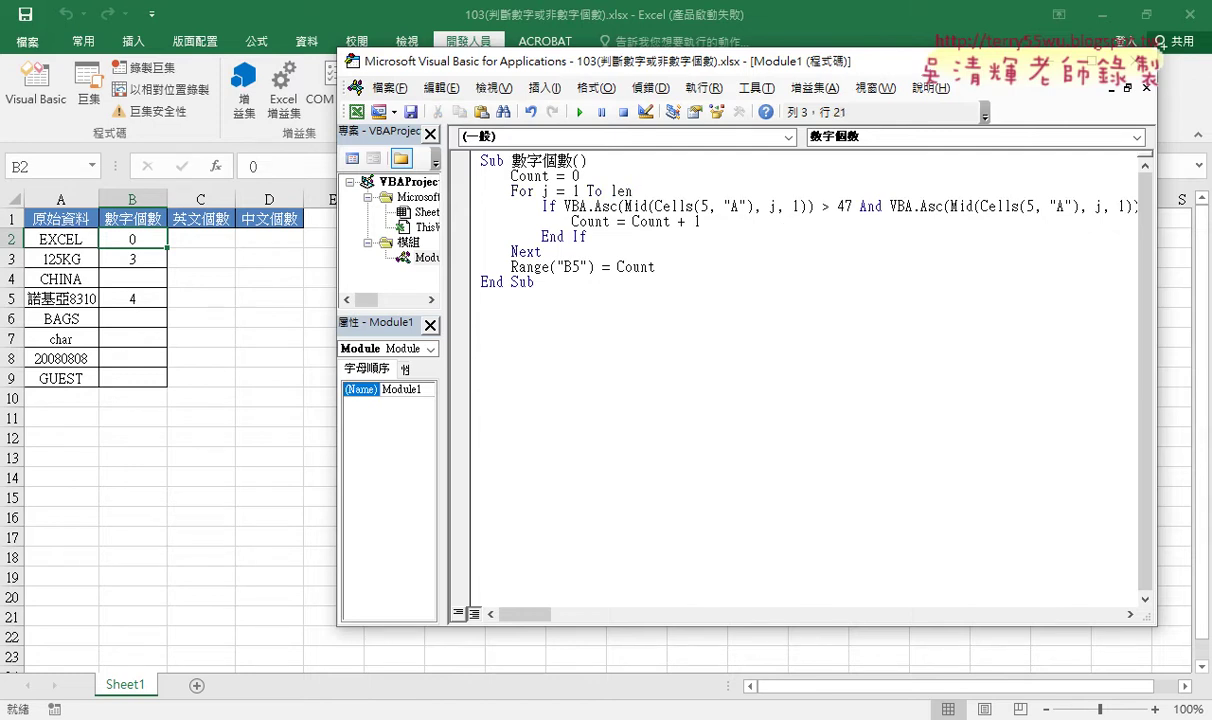
text(()
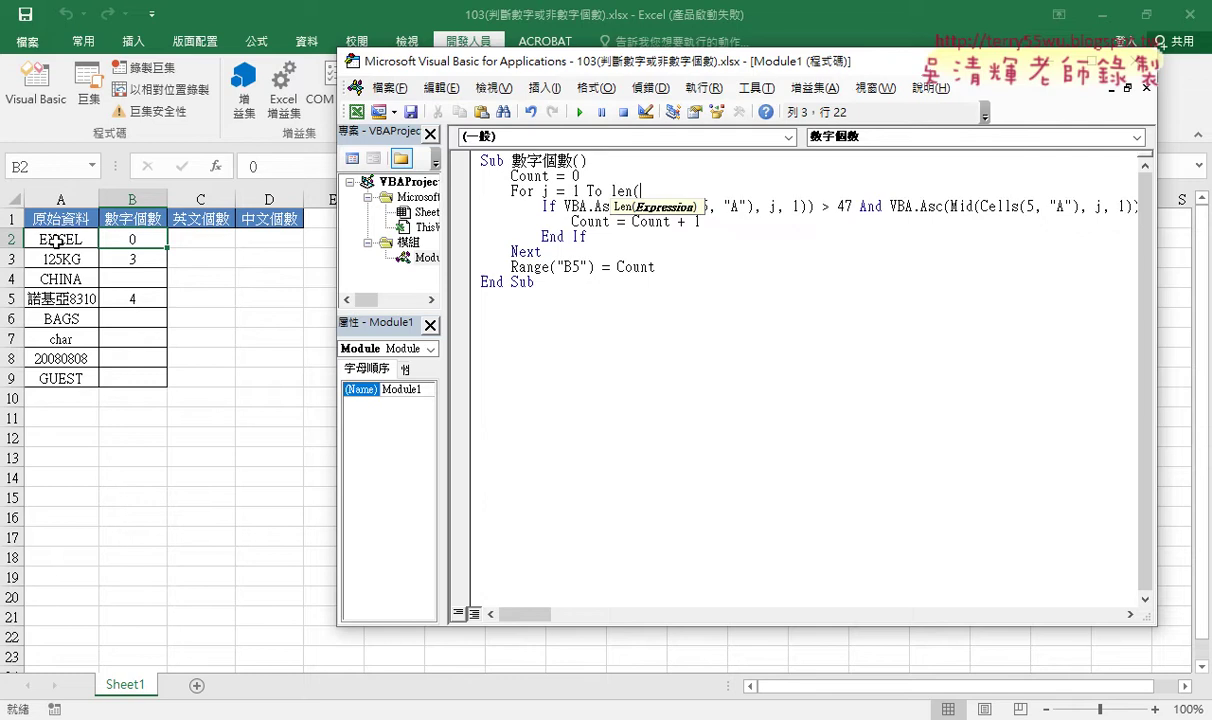
click(757, 209)
click(552, 440)
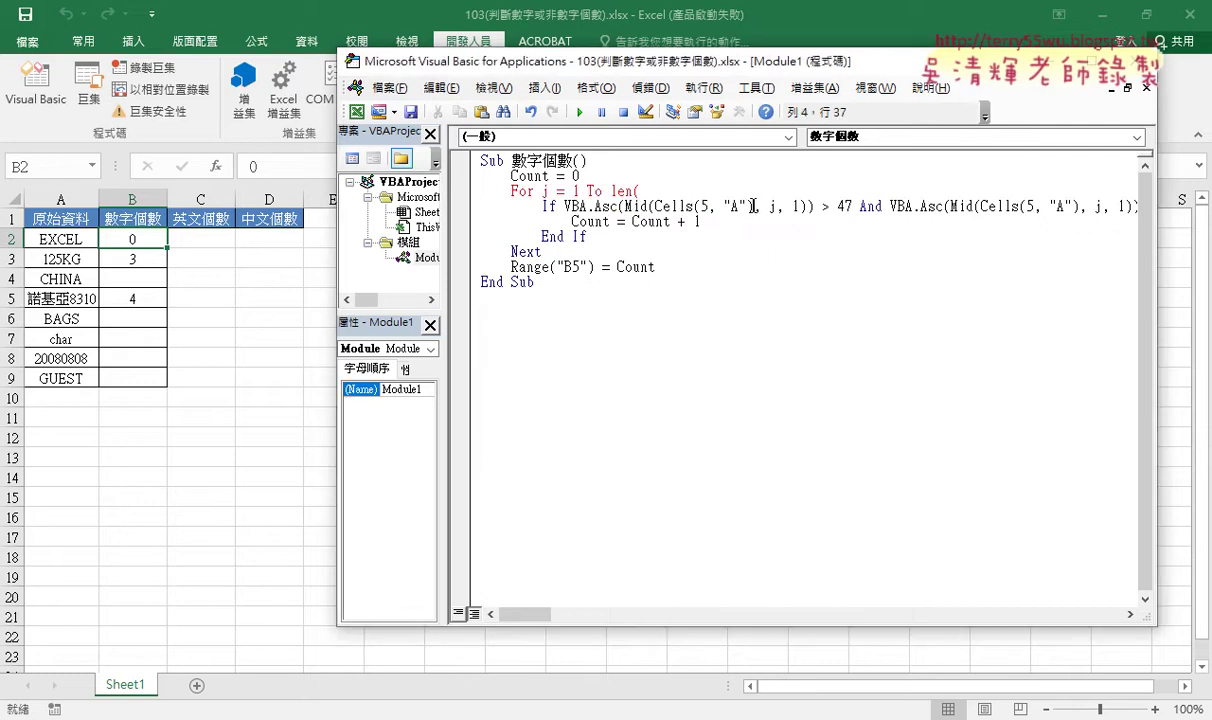
mouse_move(752, 206)
mouse_down()
mouse_move(657, 206)
mouse_move(652, 192)
mouse_up()
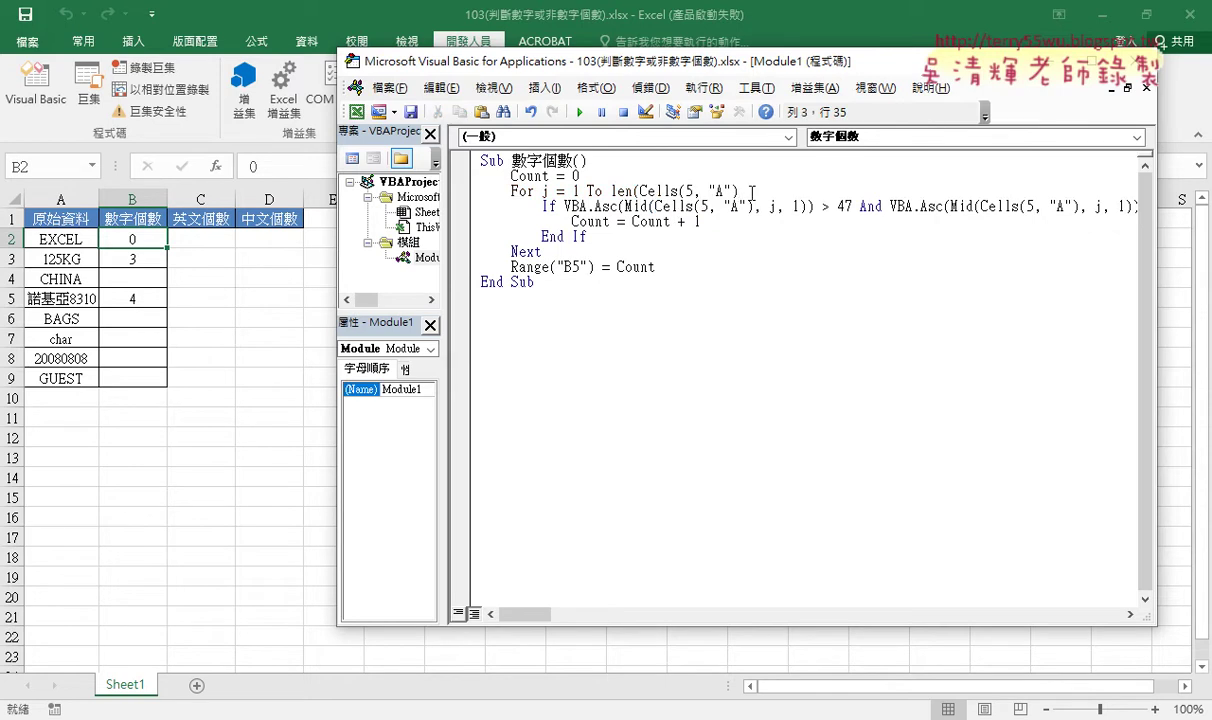
text())
drag(741, 191, 650, 191)
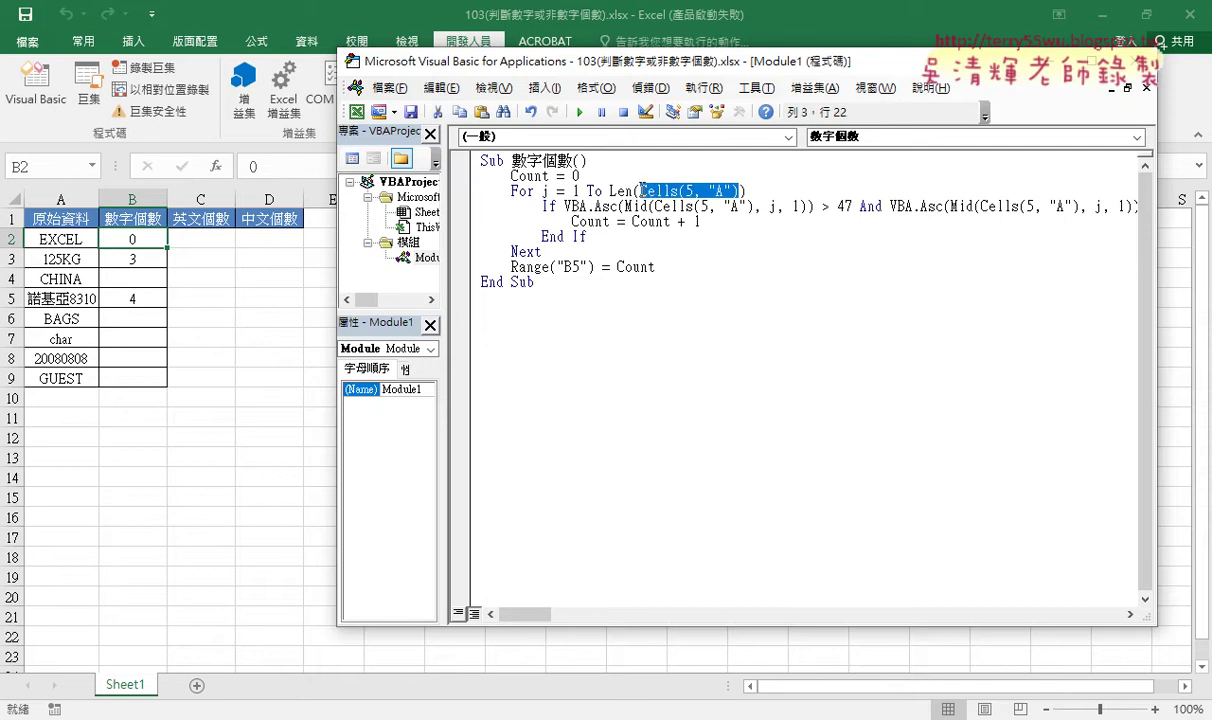
shift+click(640, 190)
- Delete the old digit counts in B2:B9, then switch back to the macro code
mouse_move(132, 238)
mouse_down()
mouse_move(135, 391)
mouse_move(136, 373)
mouse_up()
key(Delete)
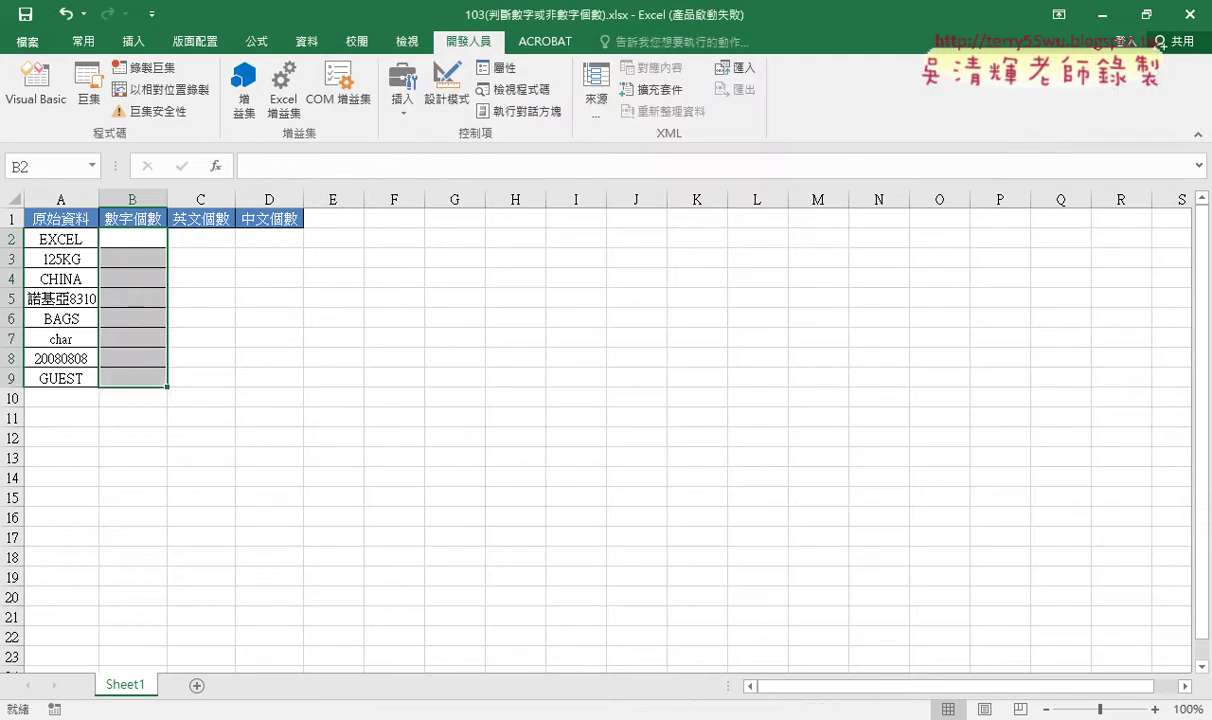
click(300, 716)
click(360, 650)
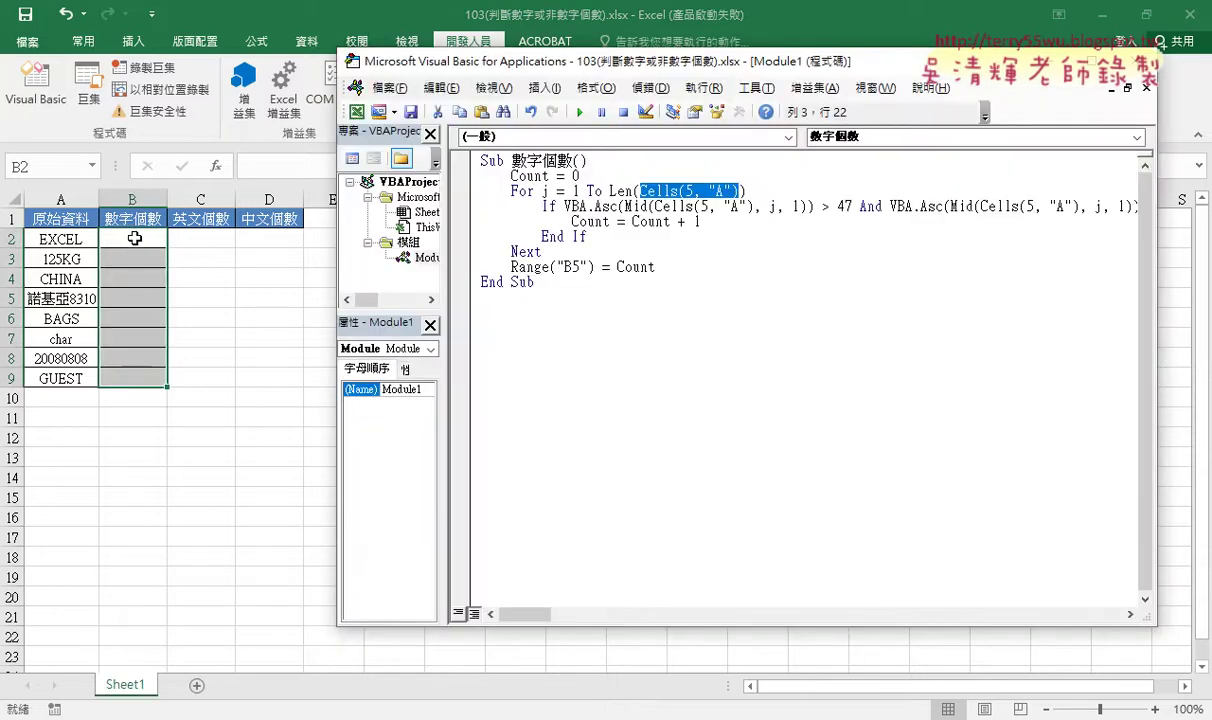
- Insert an empty For i = 2 To 9 … Next outer loop below the Sub line
click(616, 163)
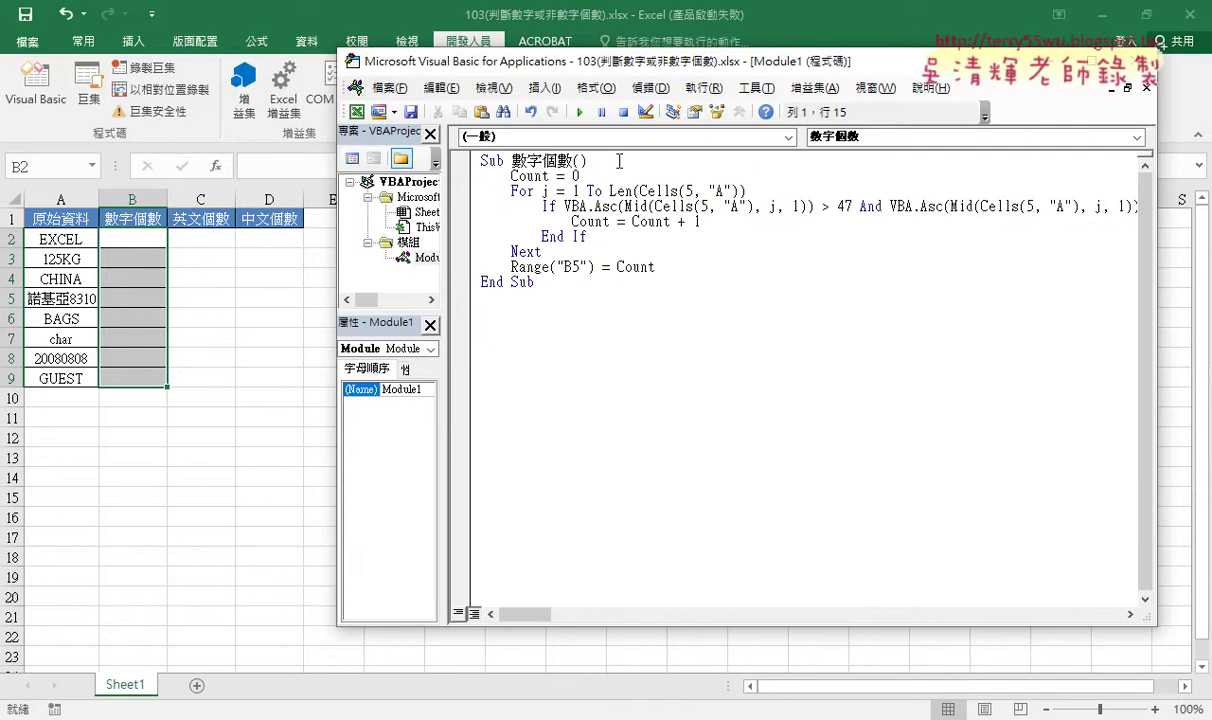
key(Return)
key(Return)
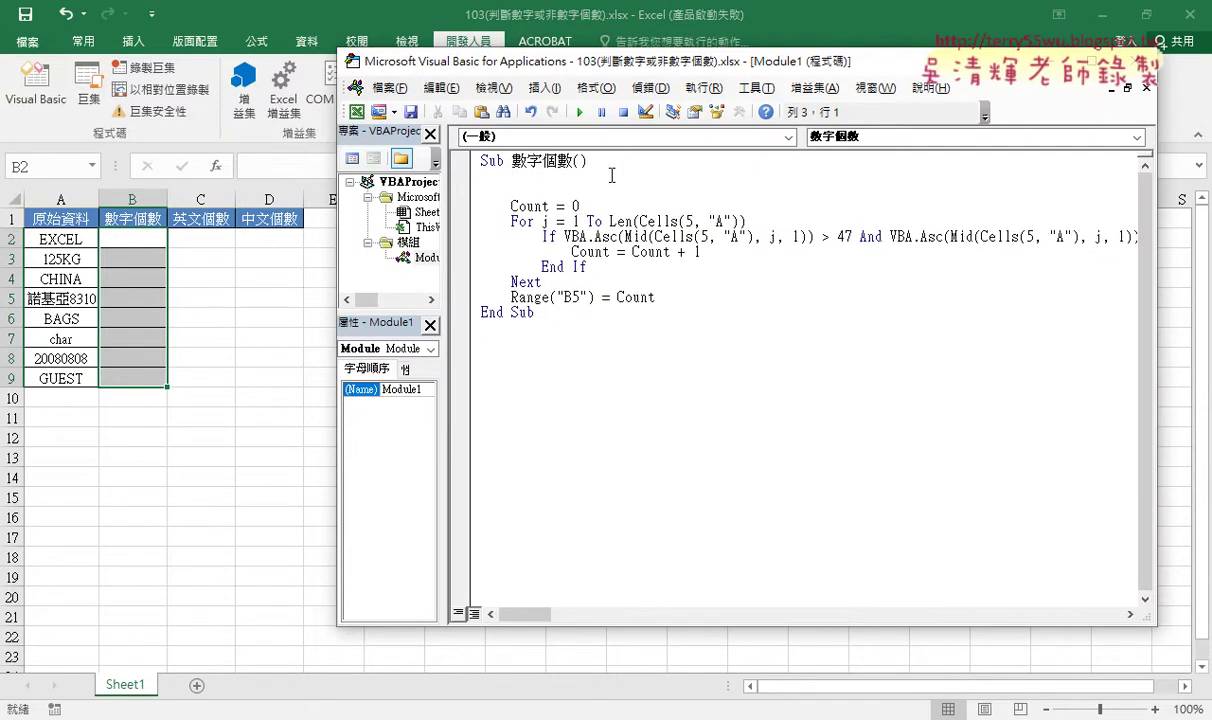
key(Tab)
key(Return)
key(Return)
key(Up)
key(Up)
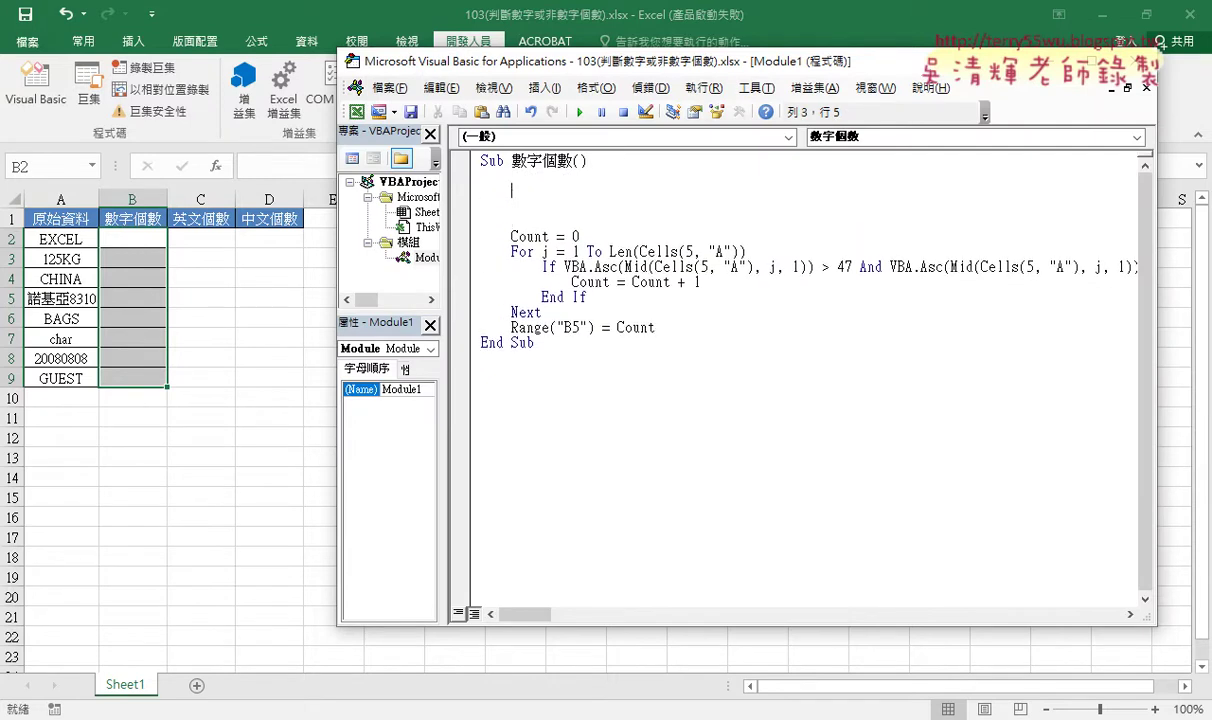
text(fo)
text(r i)
text(=)
text(2)
text(to)
text(9)
key(Return)
key(Return)
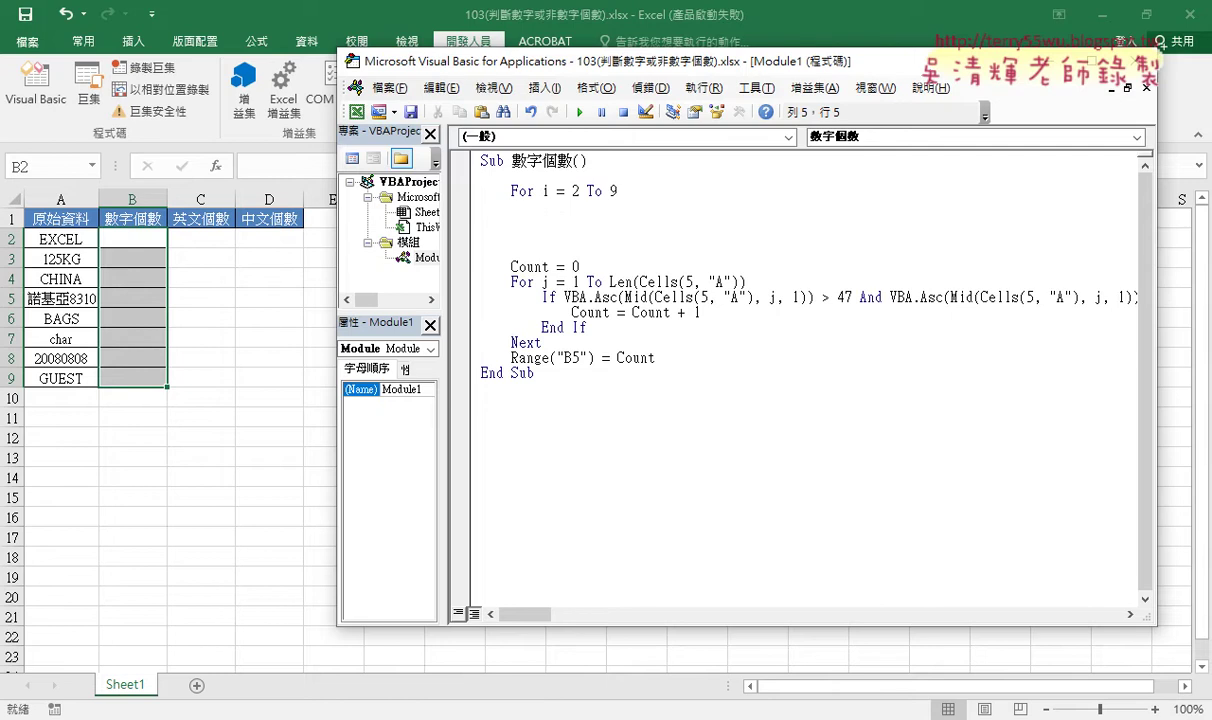
text(next)
drag(542, 221, 472, 203)
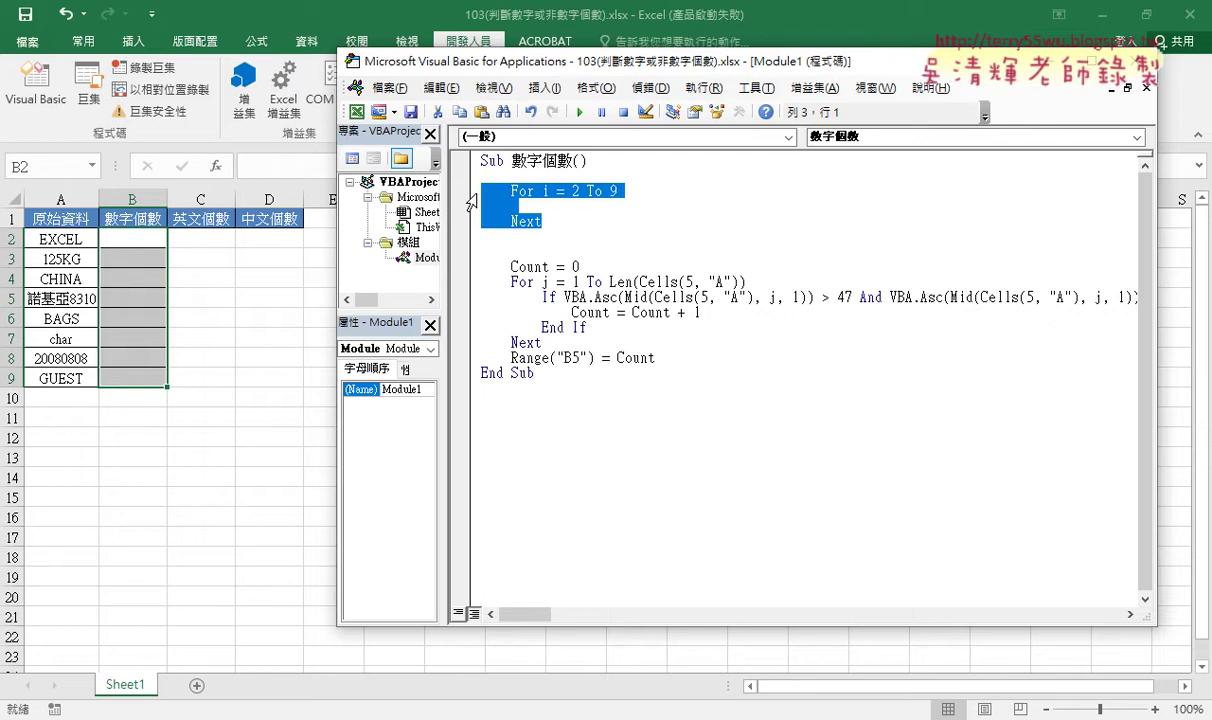
drag(656, 357, 472, 268)
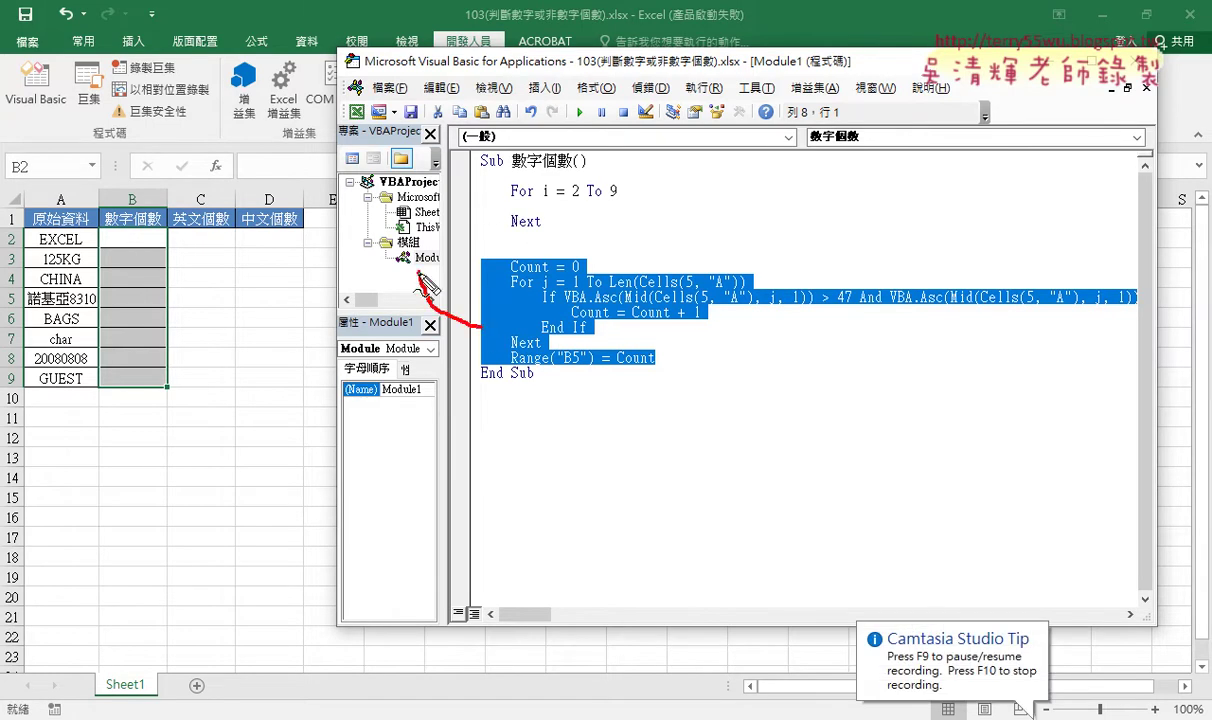
drag(420, 278, 468, 220)
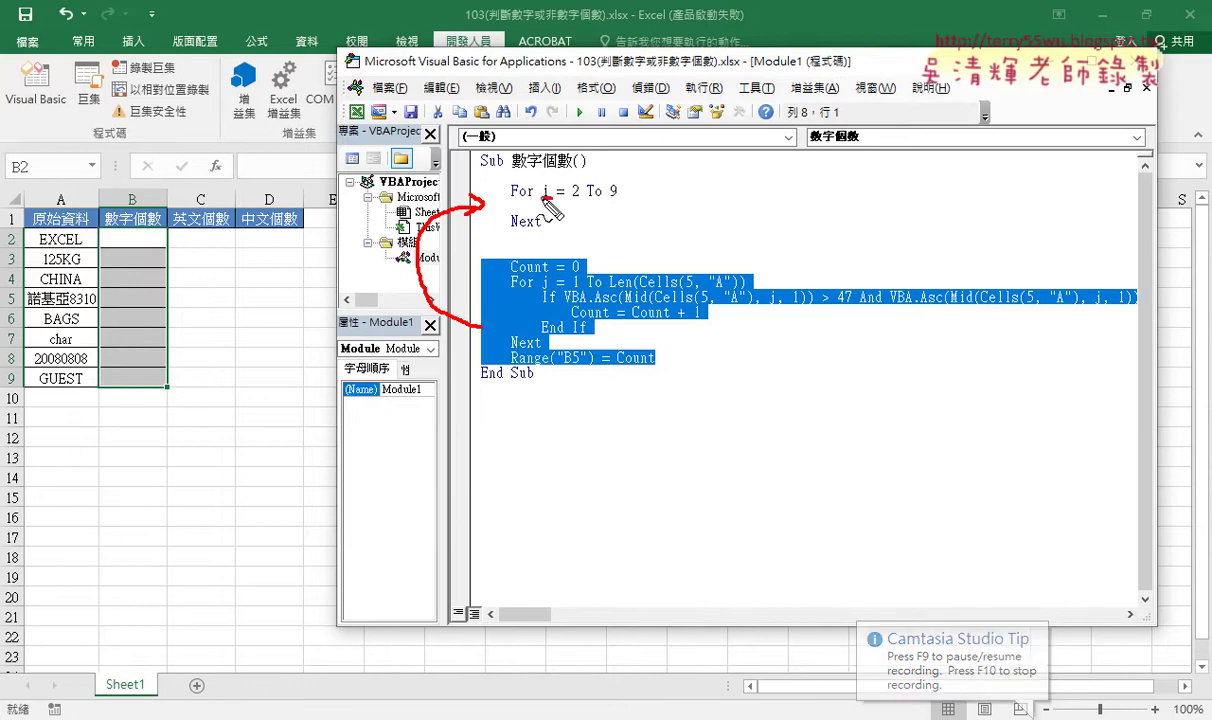
drag(541, 198, 553, 198)
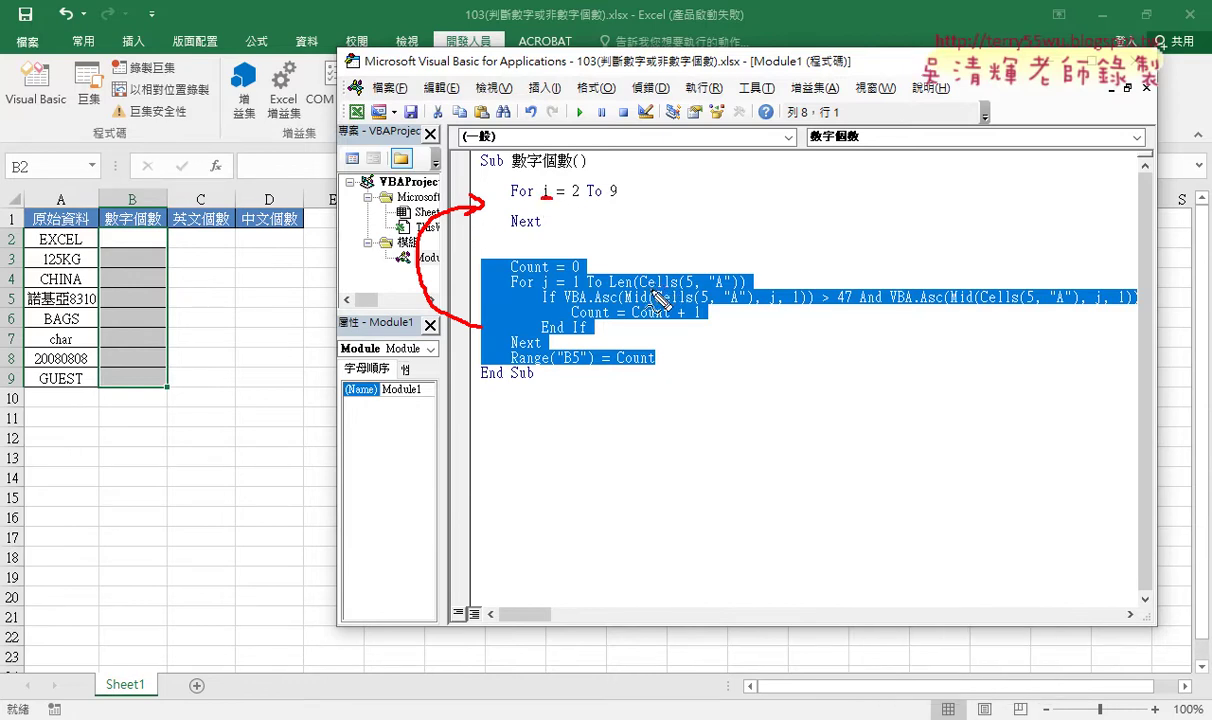
drag(683, 287, 711, 301)
drag(1039, 303, 1026, 304)
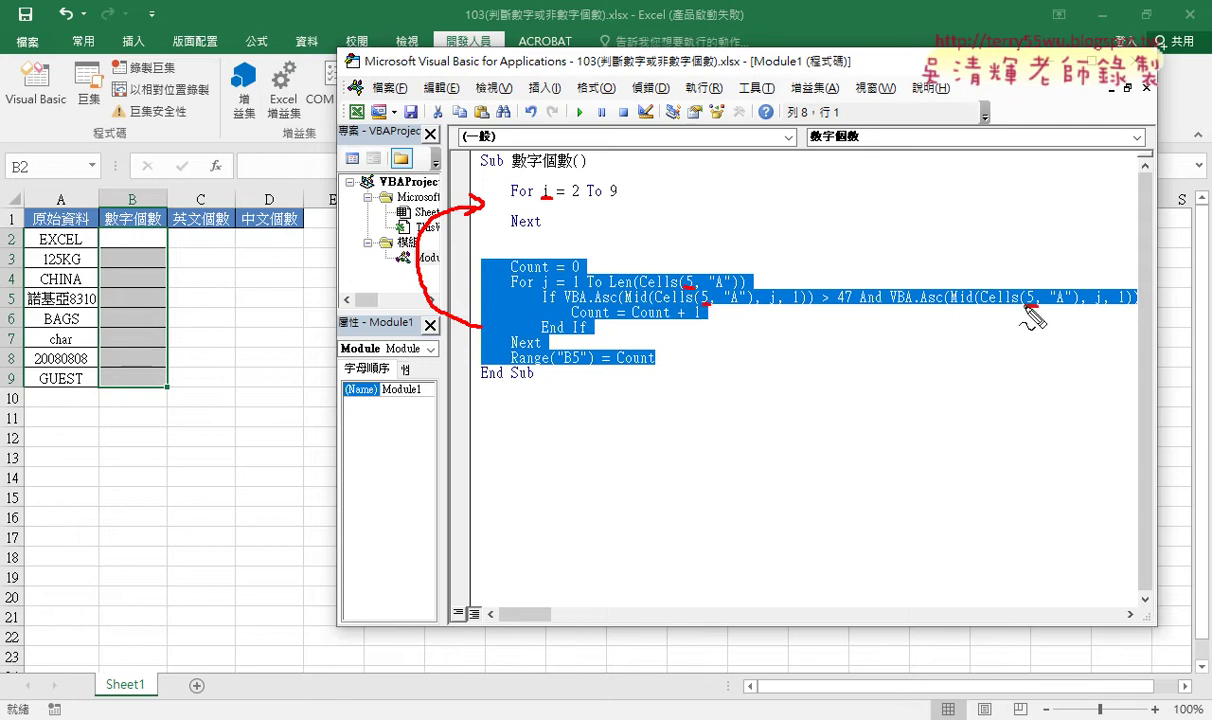
drag(568, 363, 584, 363)
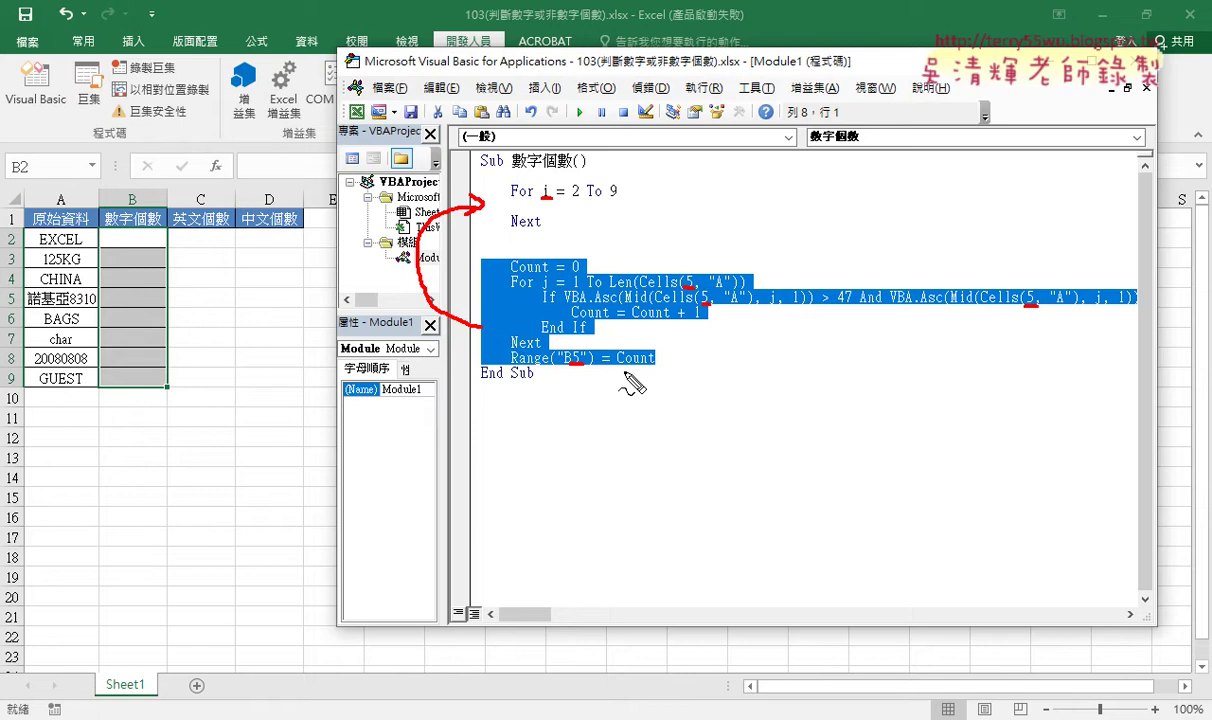
key(Escape)
- Paste Cells(5, "A") over Range("B5") on the output line and change its column to B
click(626, 372)
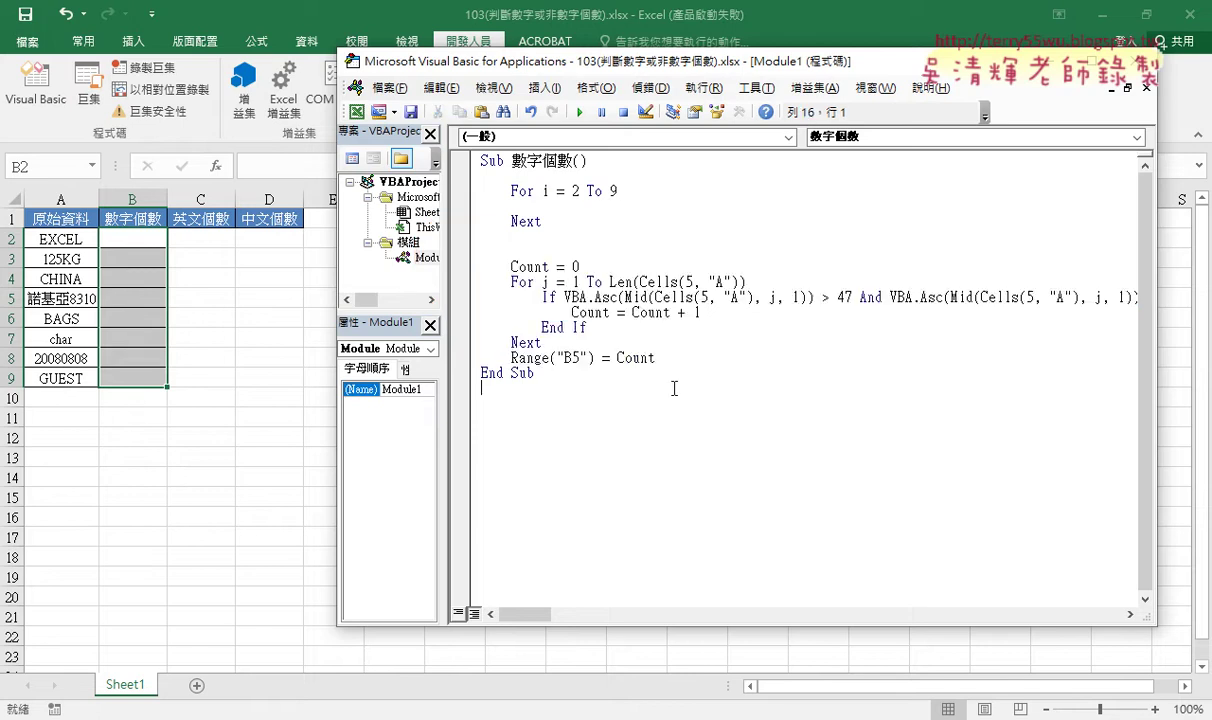
mouse_move(738, 297)
mouse_down()
mouse_move(752, 297)
mouse_move(655, 297)
mouse_up()
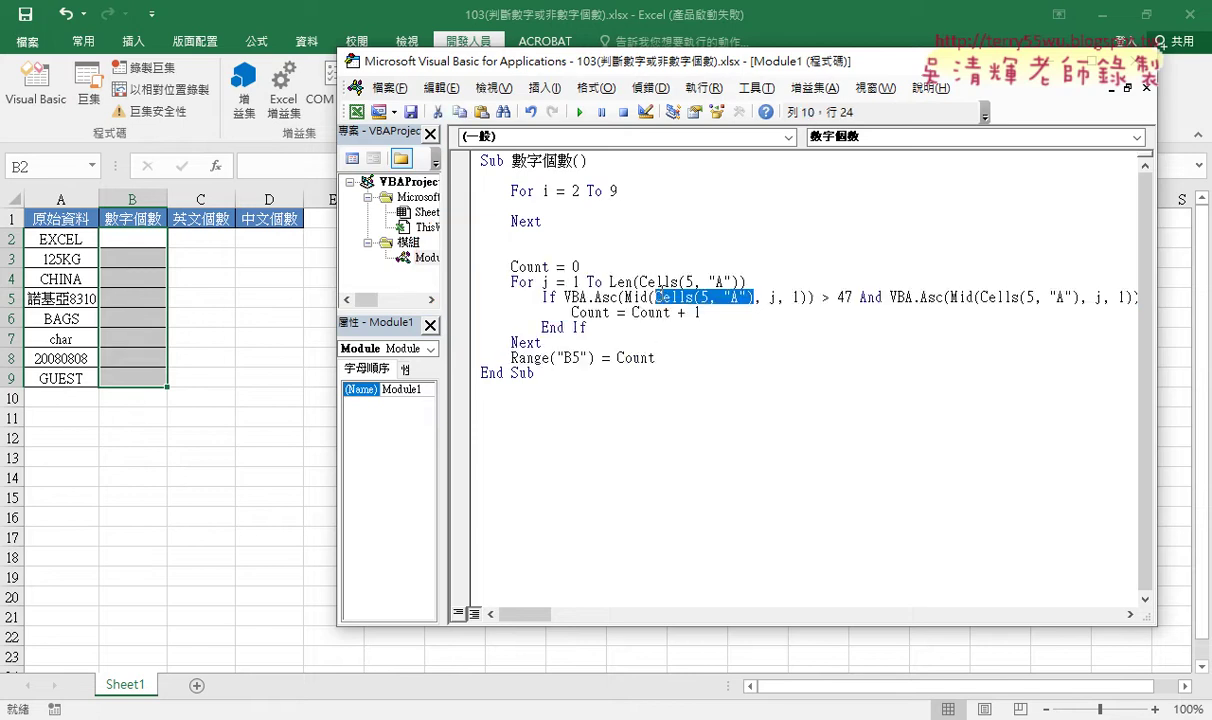
right_click(703, 336)
key(Escape)
drag(595, 357, 511, 357)
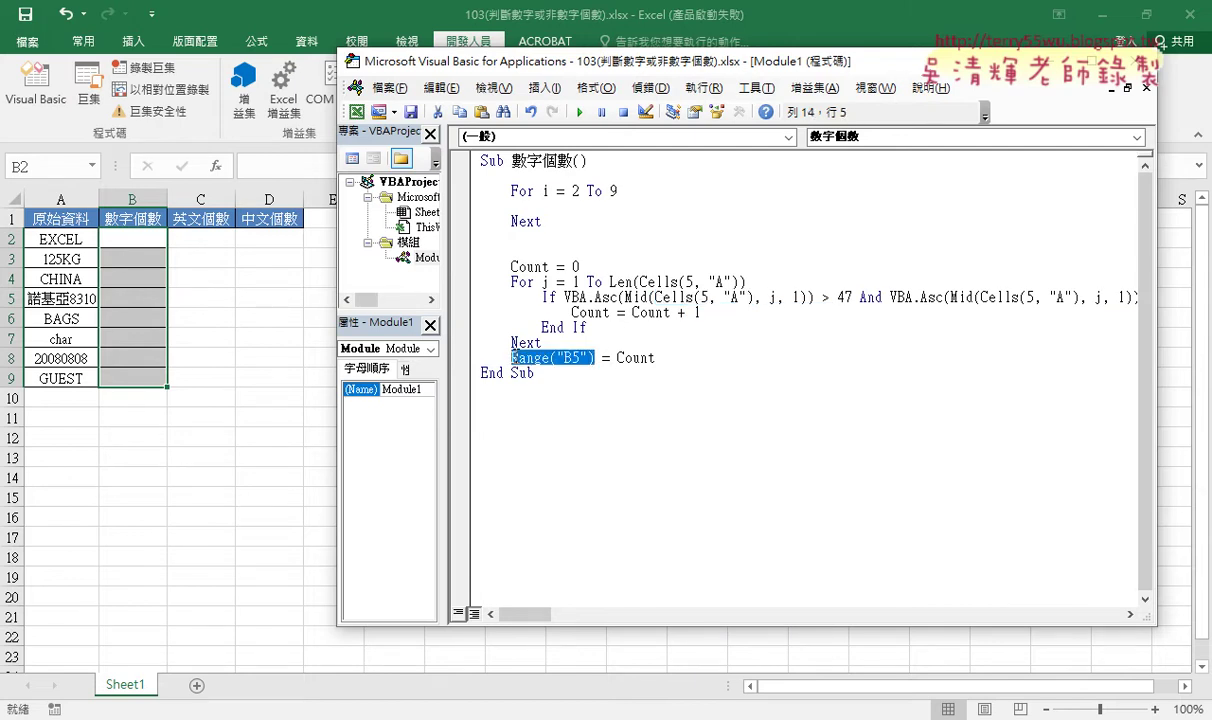
right_click(530, 366)
click(616, 400)
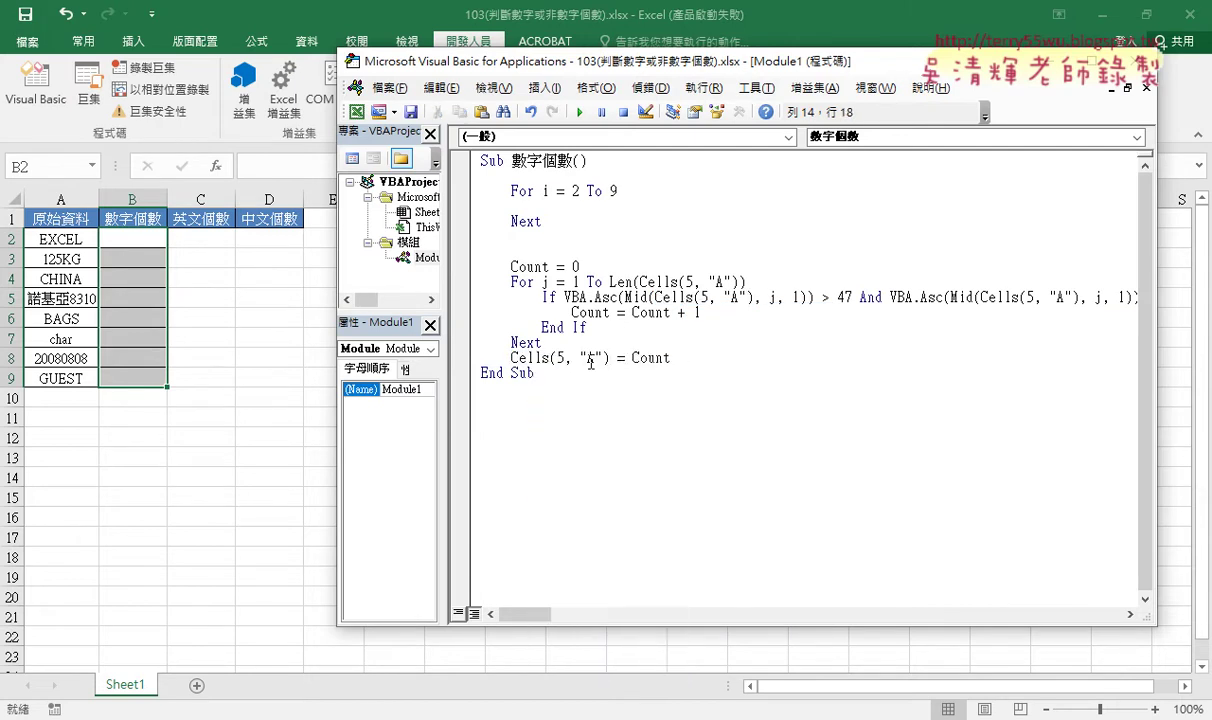
drag(595, 357, 587, 357)
text(B)
click(714, 298)
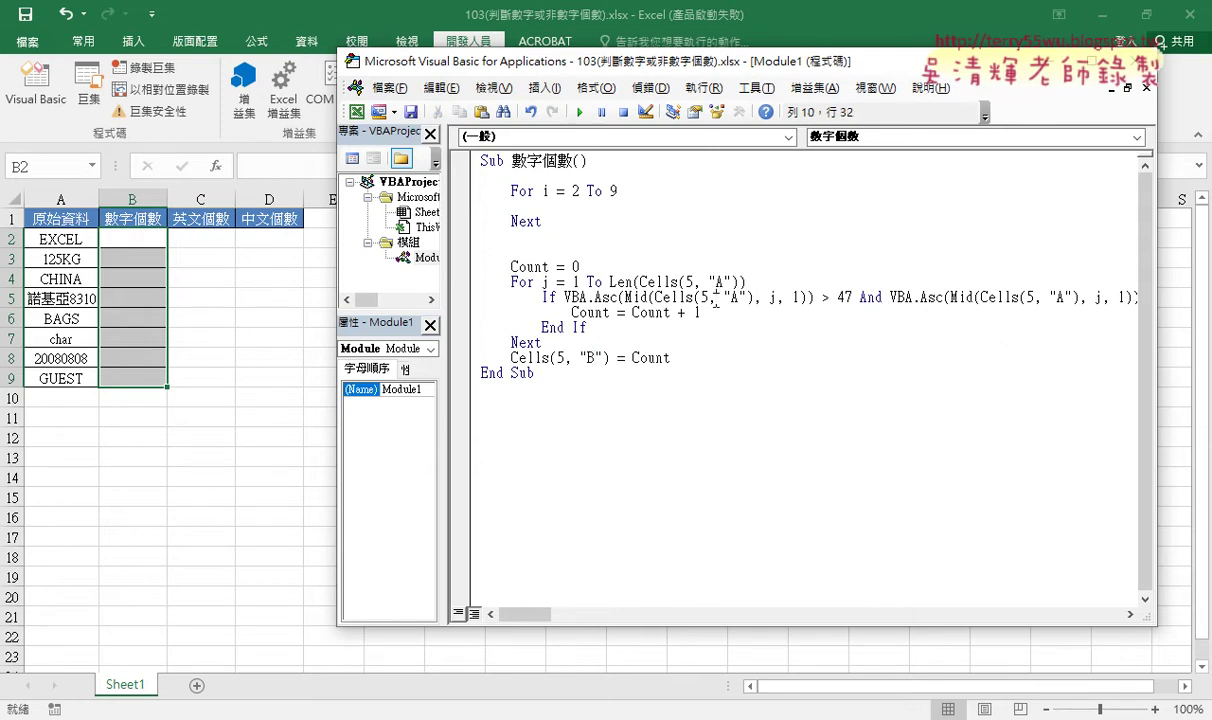
- Review the counting code and copy the new Cells(5, "B") reference
double_click(651, 358)
drag(604, 358, 578, 358)
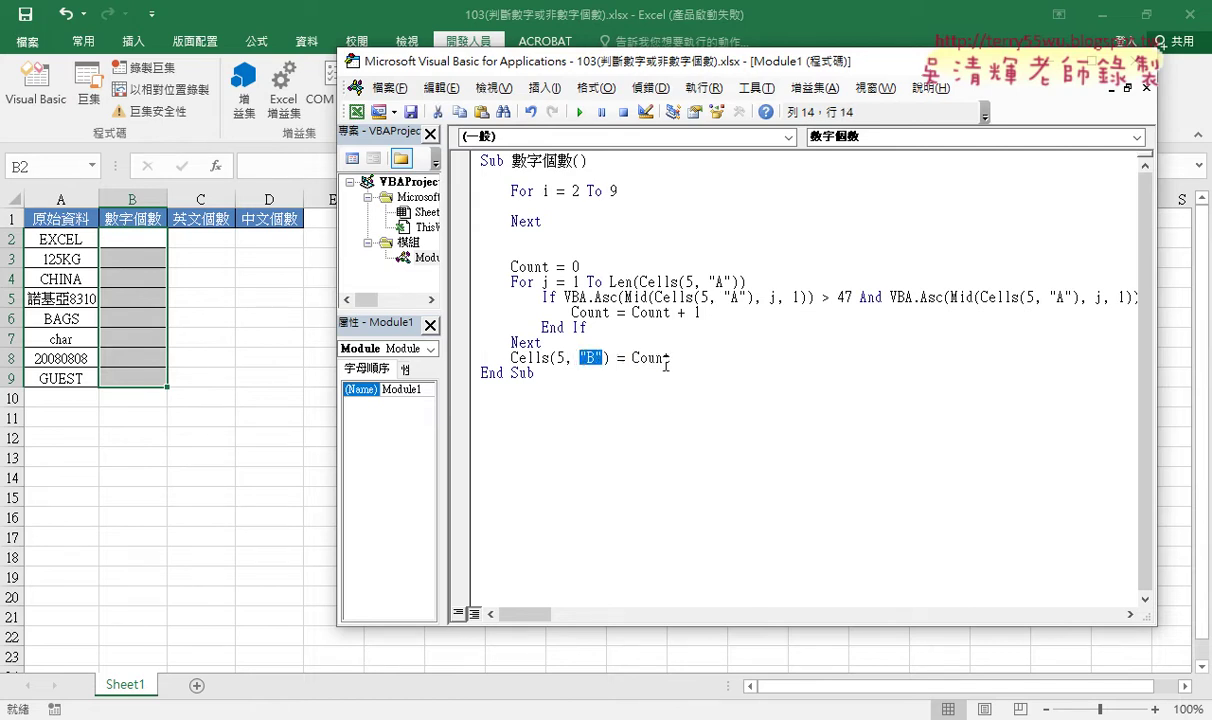
drag(672, 358, 482, 273)
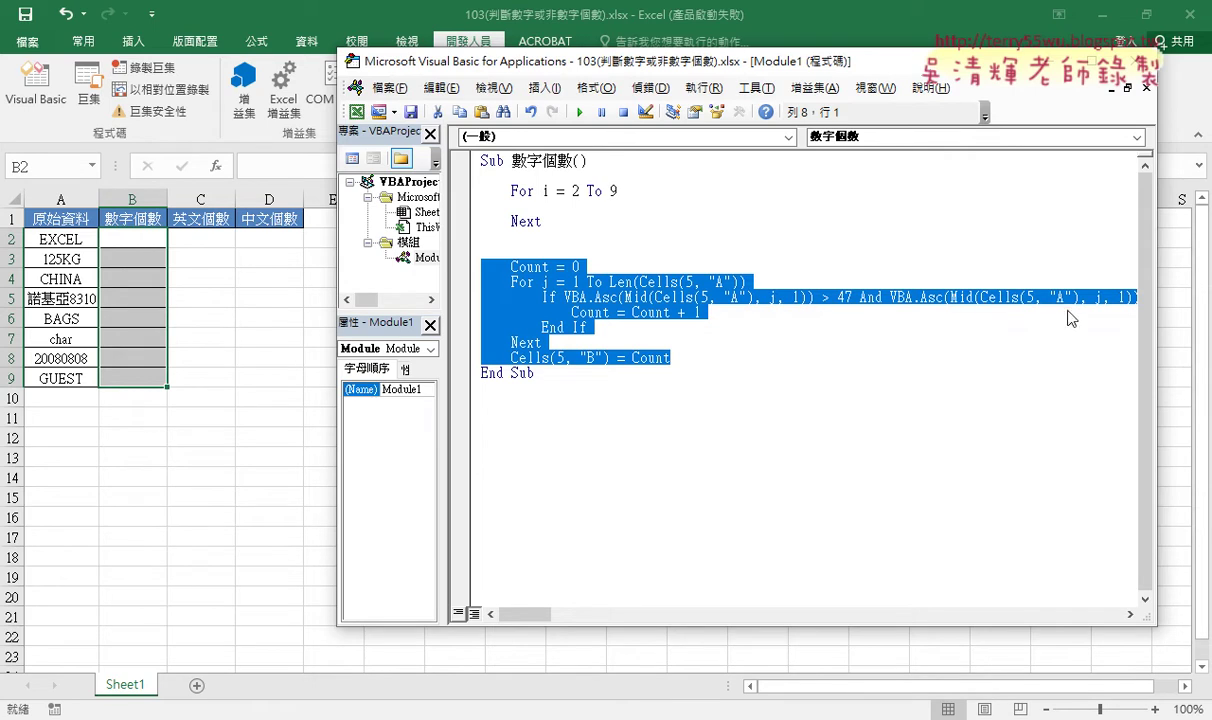
click(724, 344)
drag(612, 357, 511, 357)
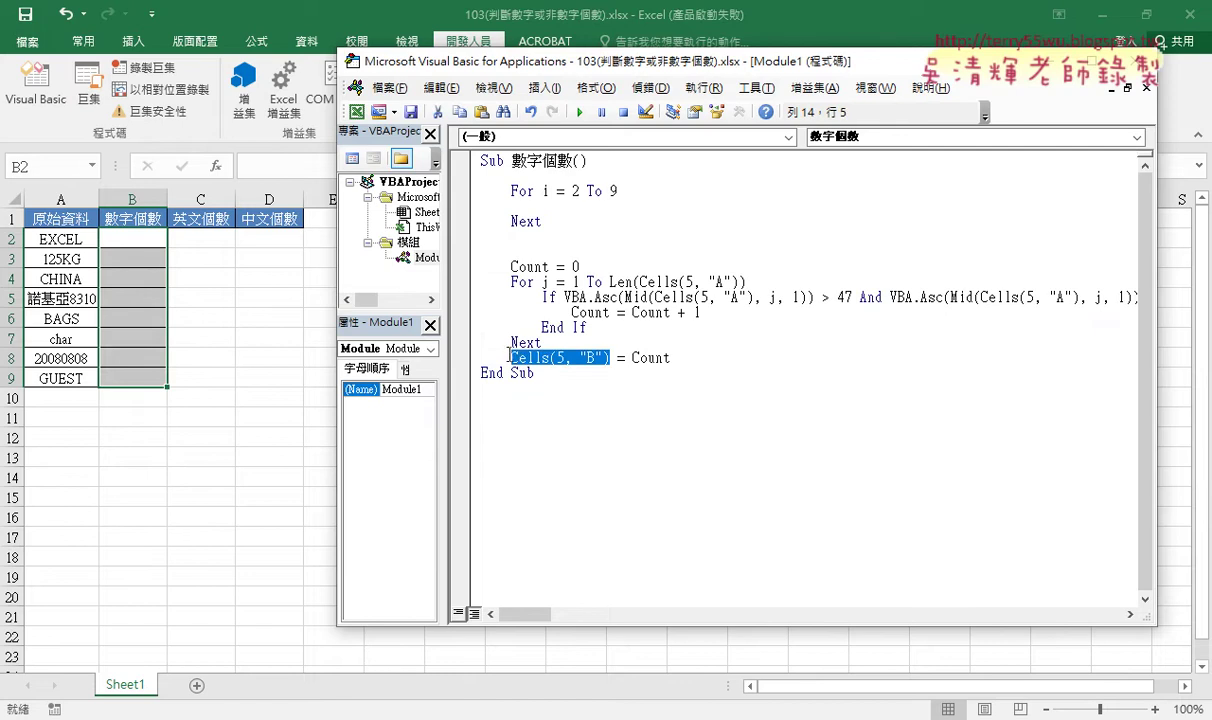
right_click(540, 369)
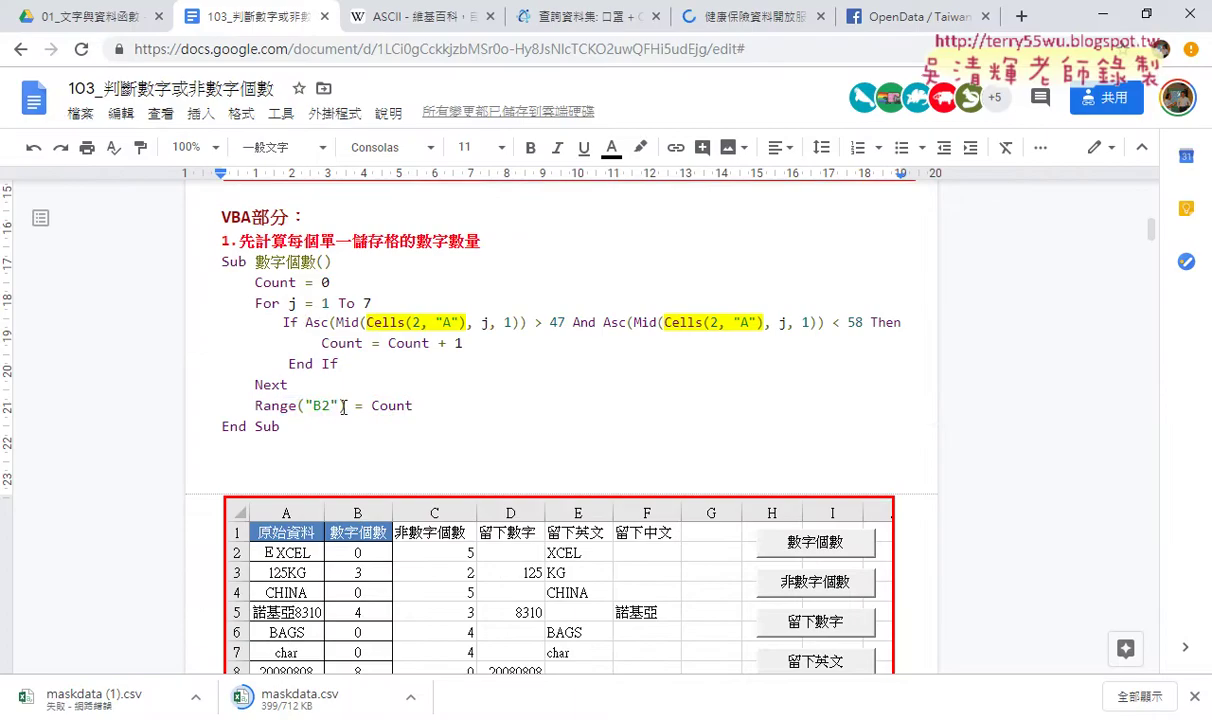
- In the Google Docs notes, replace Range("B2") with Cells(2, "B") and minimize Chrome
drag(346, 406, 254, 406)
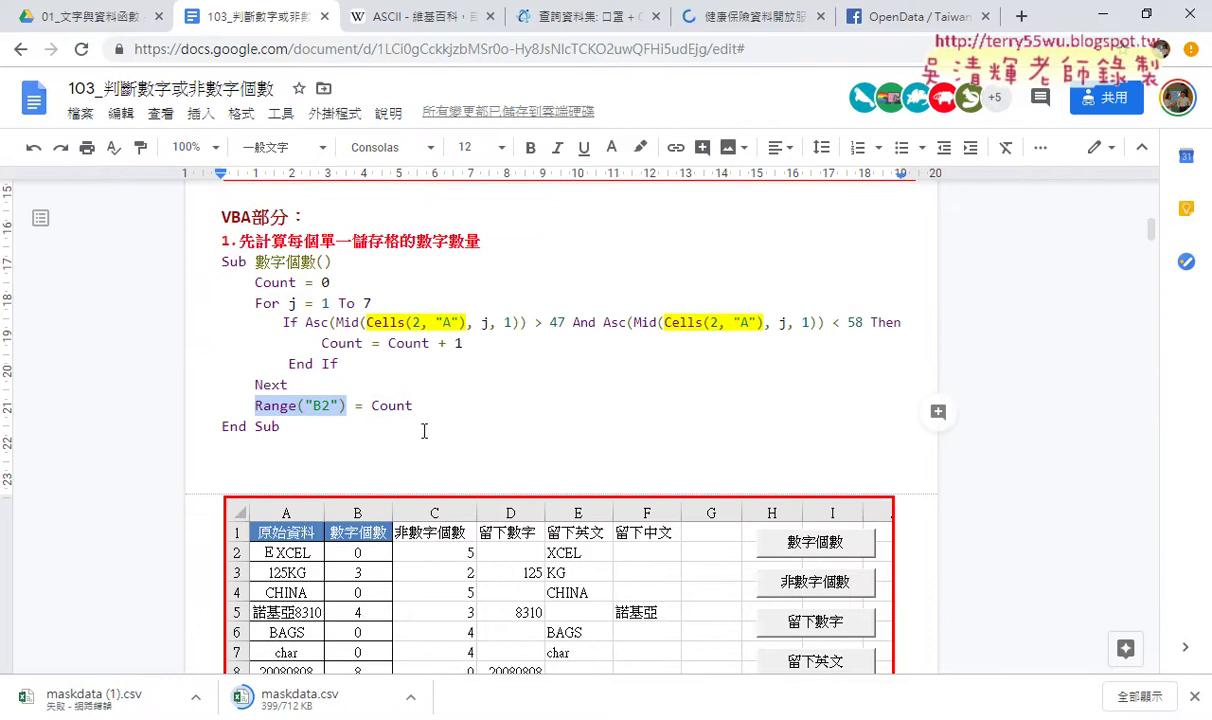
text(Cells(5, "B"))
key(Left)
key(Left)
key(Left)
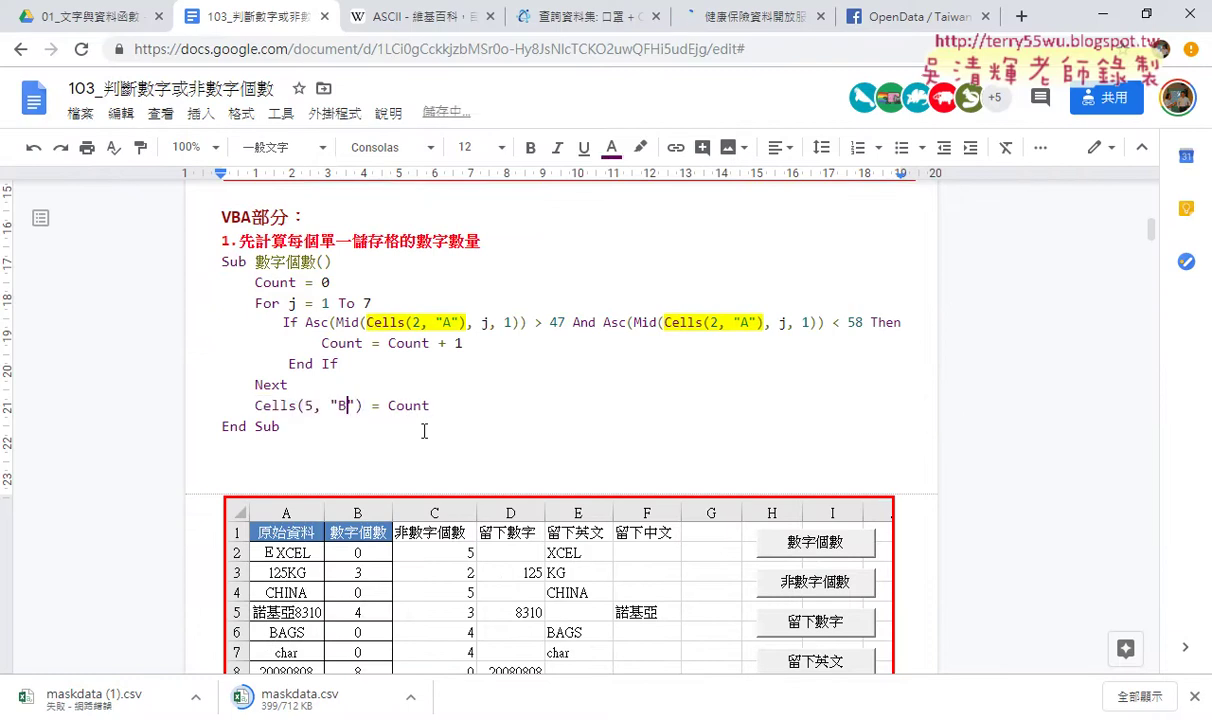
key(Left)
key(Left)
key(Left)
key(Left)
key(Left)
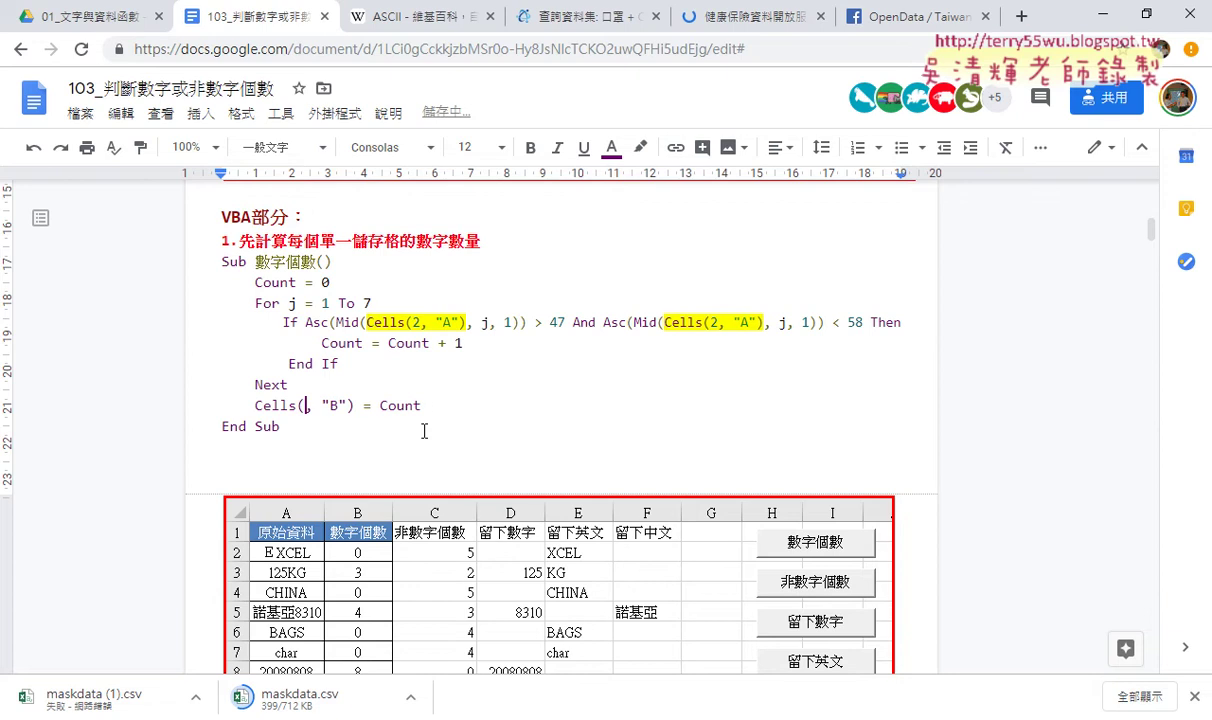
key(BackSpace)
text(2)
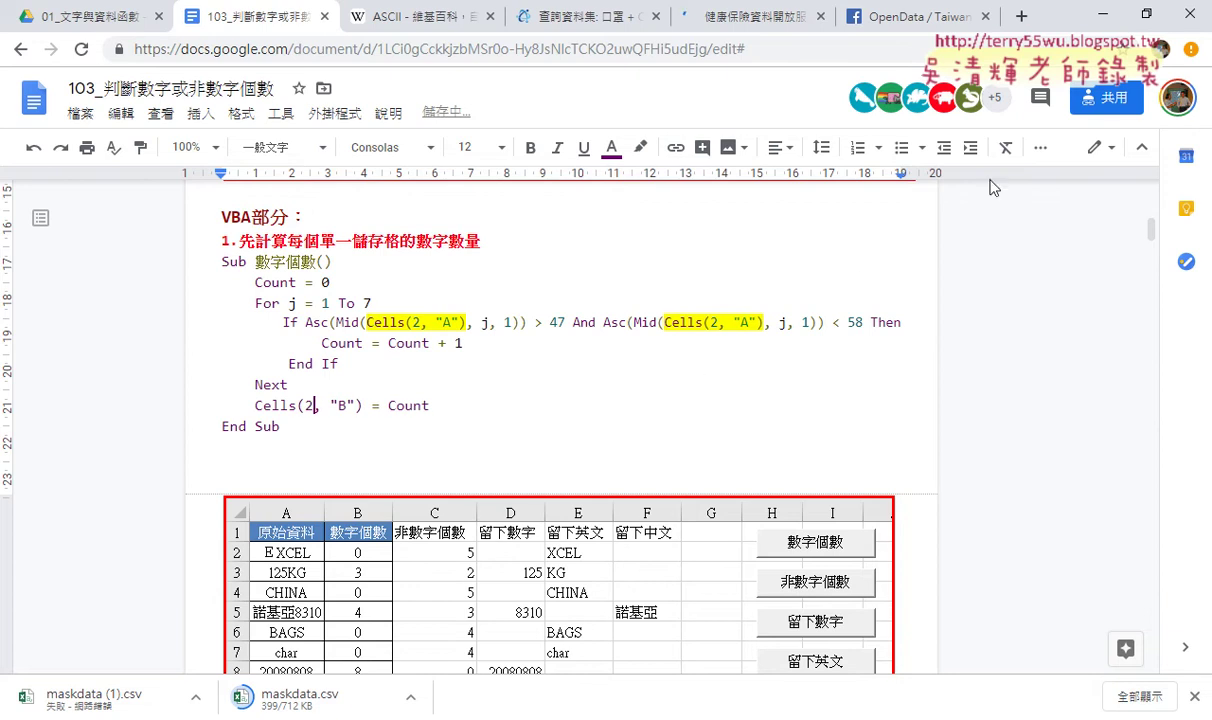
click(1103, 14)
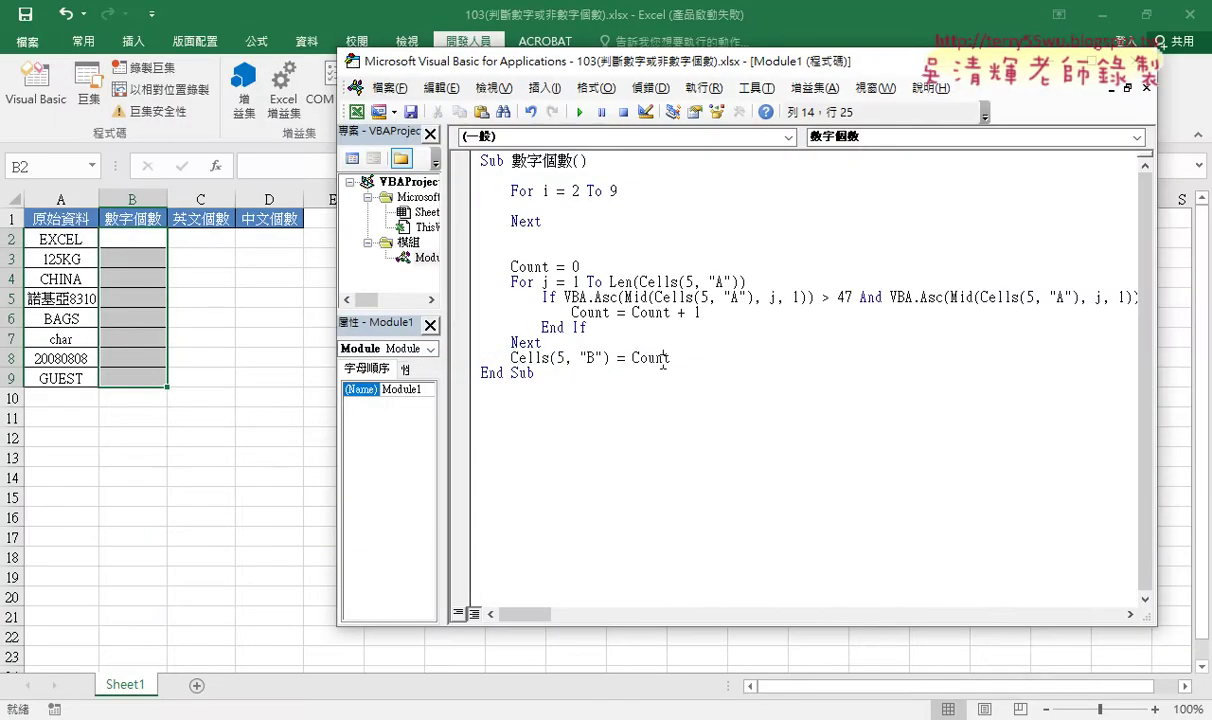
- Drag the block from Count = 0 through Cells(5, "B") = Count between For i = 2 To 9 and Next
drag(672, 357, 469, 281)
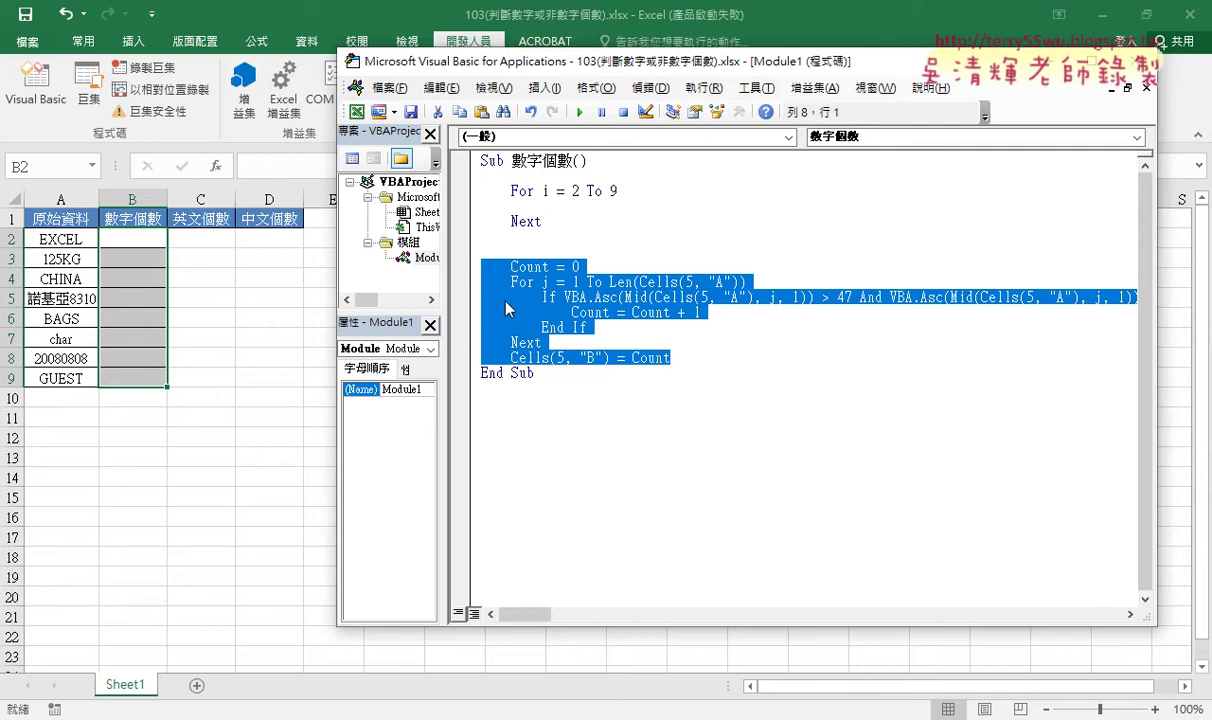
drag(494, 295, 485, 208)
drag(485, 208, 486, 209)
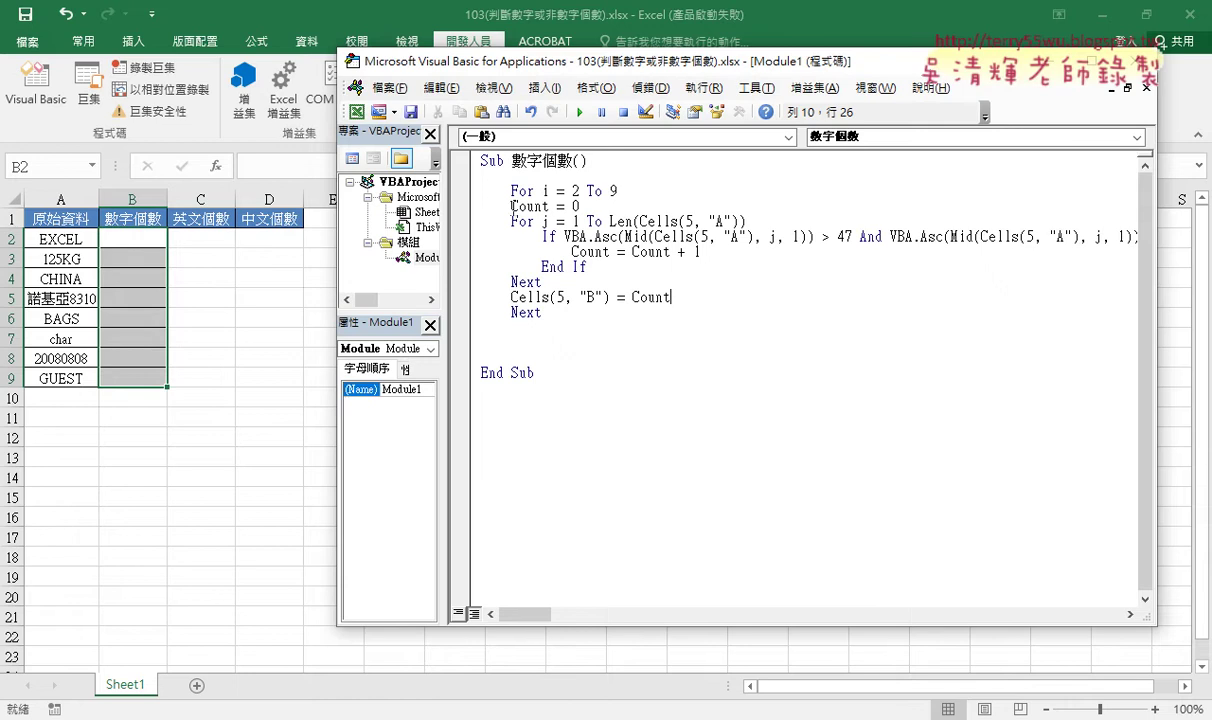
mouse_move(672, 297)
mouse_down()
mouse_move(435, 266)
mouse_move(430, 213)
mouse_up()
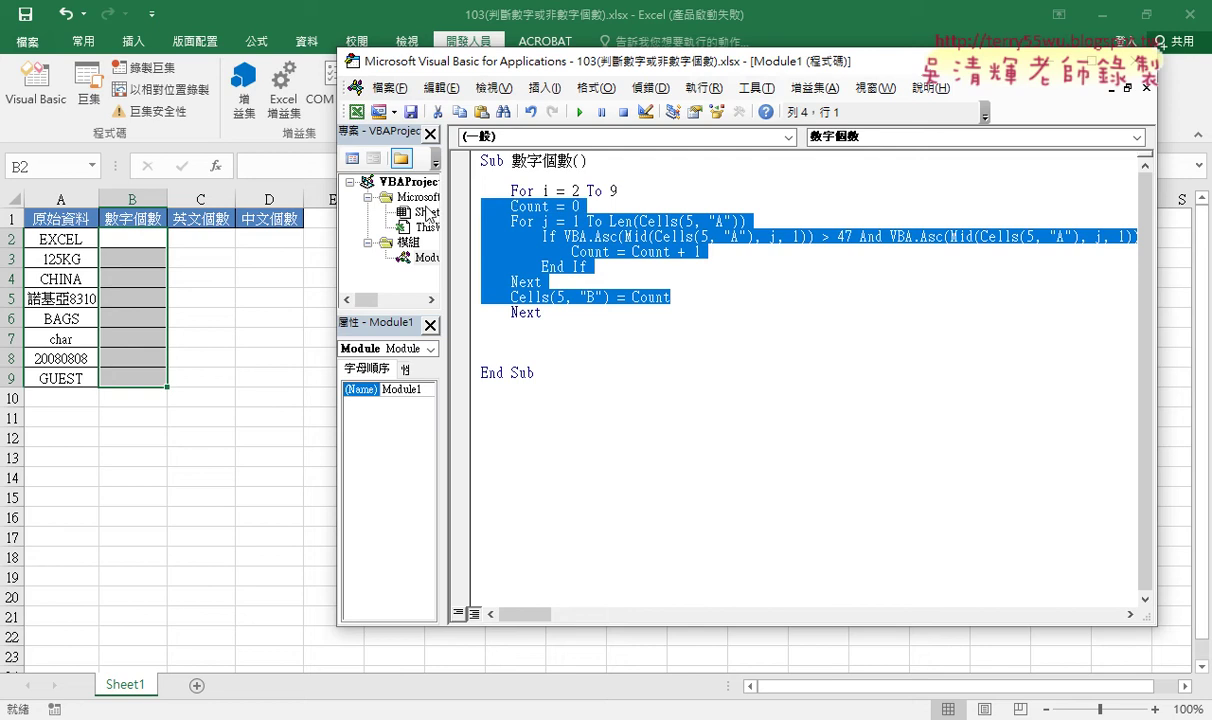
- Indent the selected counting block one level with Tab
key(Tab)
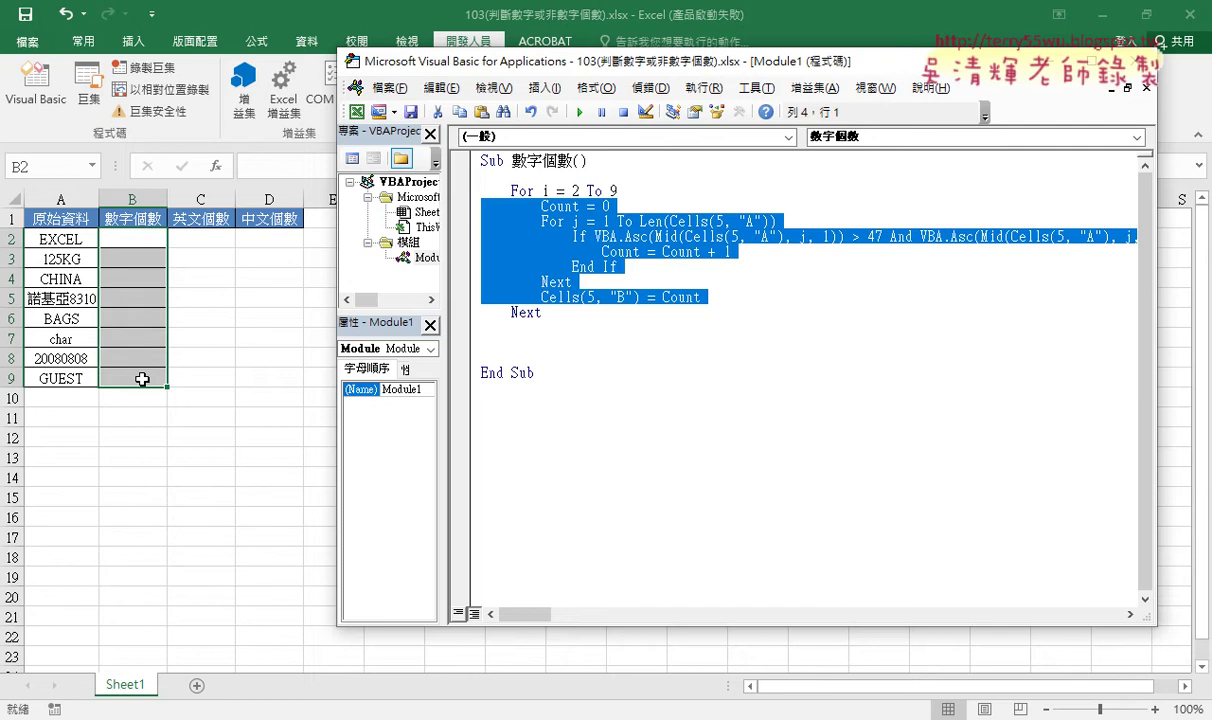
- Delete the blank lines before End Sub and under the Sub header
drag(545, 310, 528, 352)
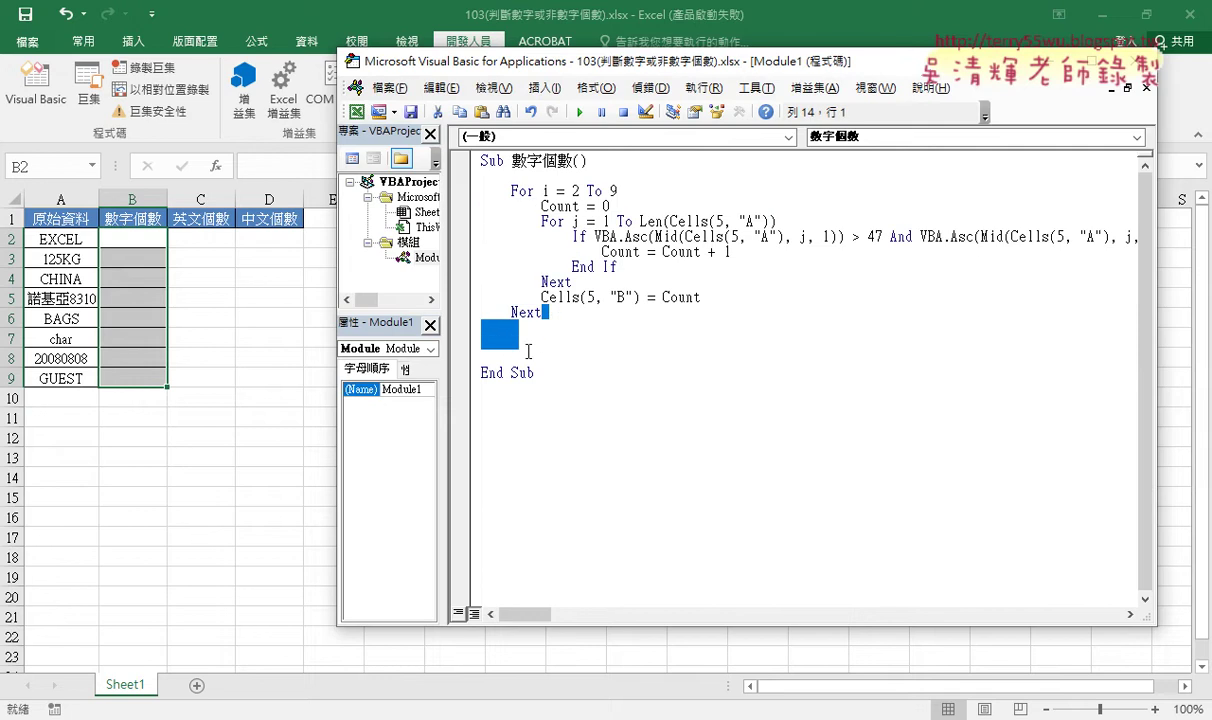
key(Delete)
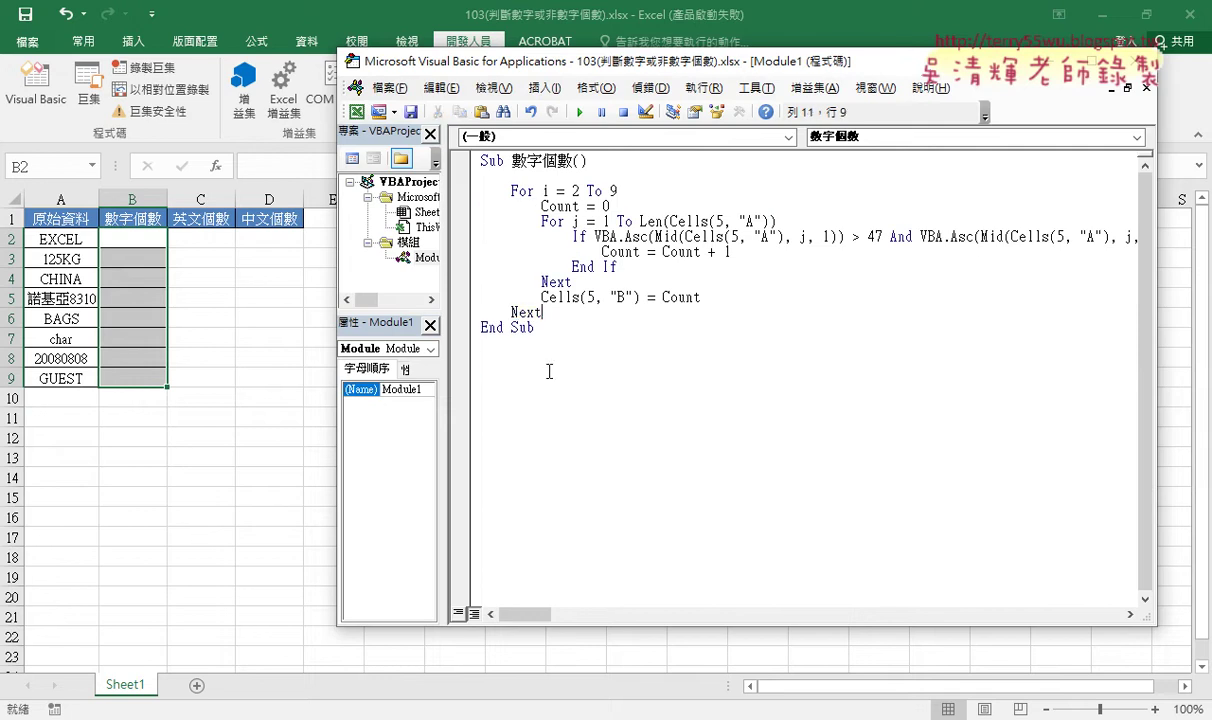
click(635, 163)
key(Delete)
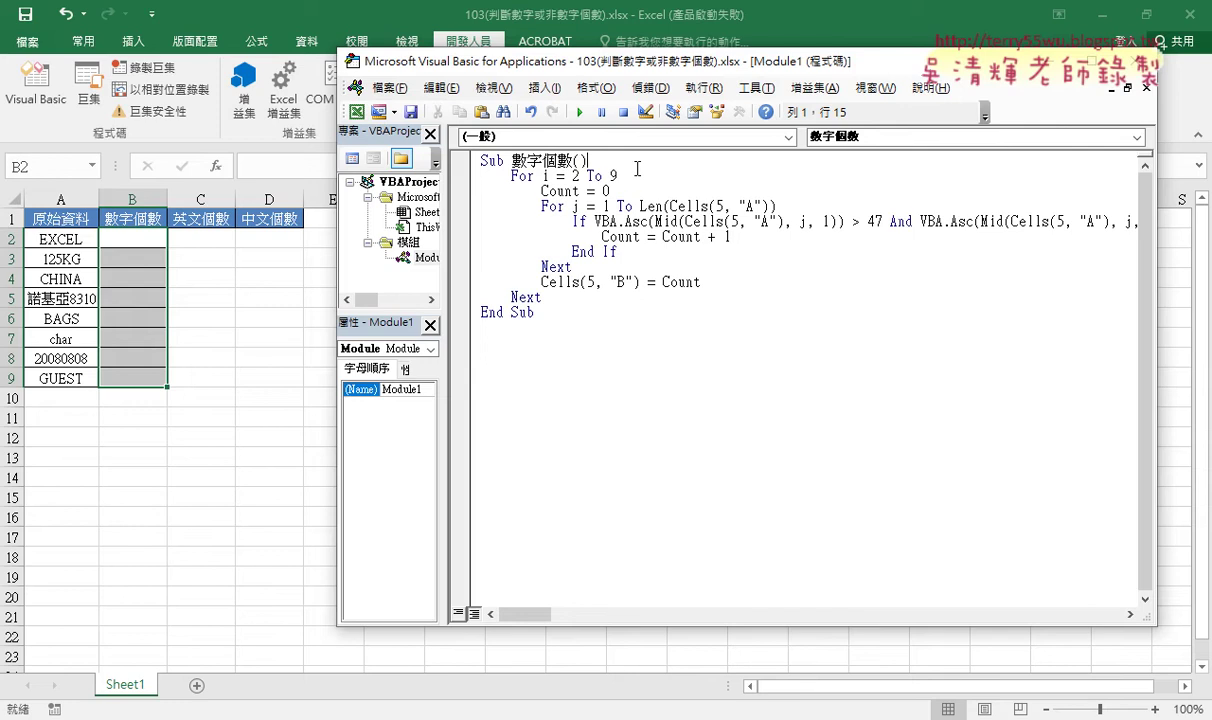
- Add a '1 comment line under Sub 數字個數() and a blank line after For i = 2 To 9
key(Return)
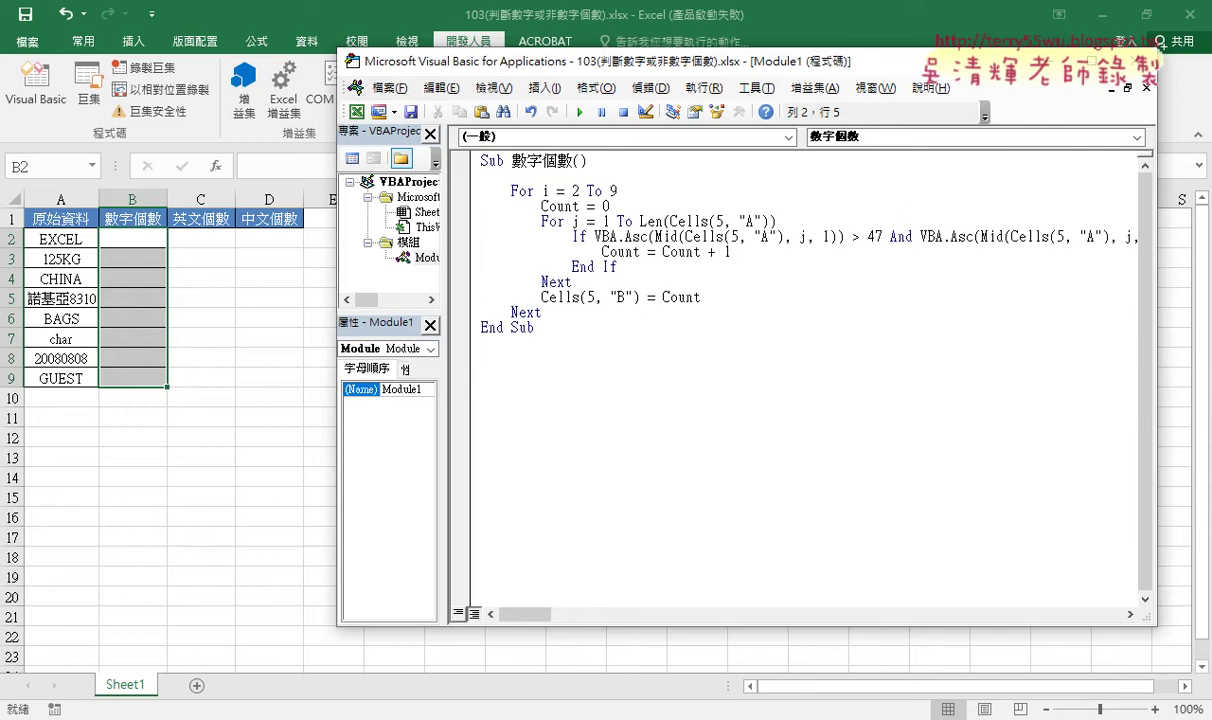
key(Tab)
text(ㄗ)
key(BackSpace)
text(')
click(627, 192)
key(Return)
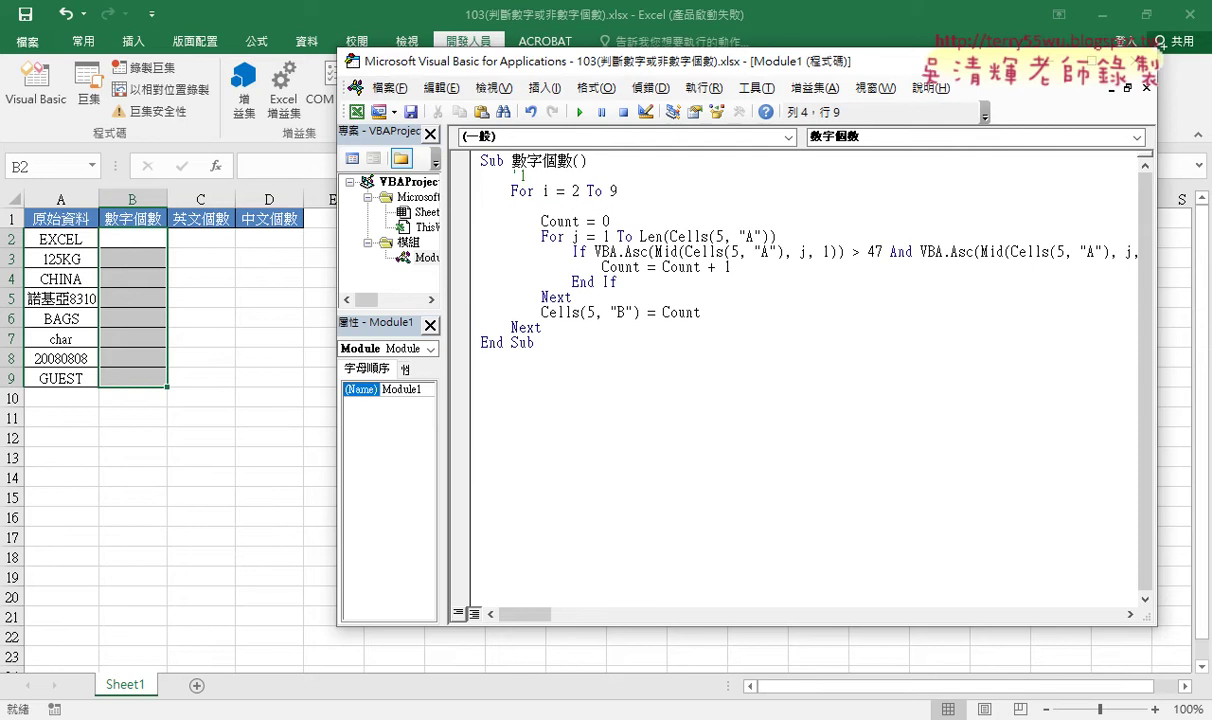
- Type the '2. comment, then highlight the For i line, inner loop and '1 comment to explain them
text('2.)
drag(620, 191, 452, 184)
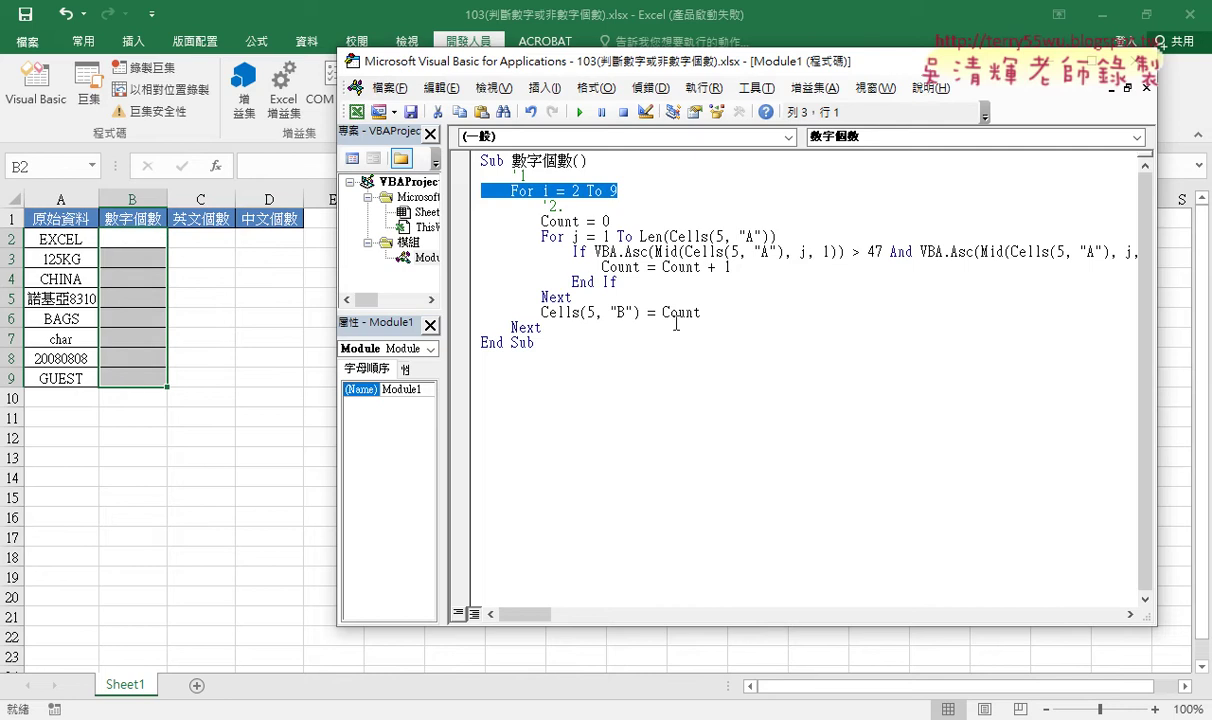
mouse_move(701, 313)
mouse_down()
mouse_move(551, 270)
mouse_move(447, 221)
mouse_up()
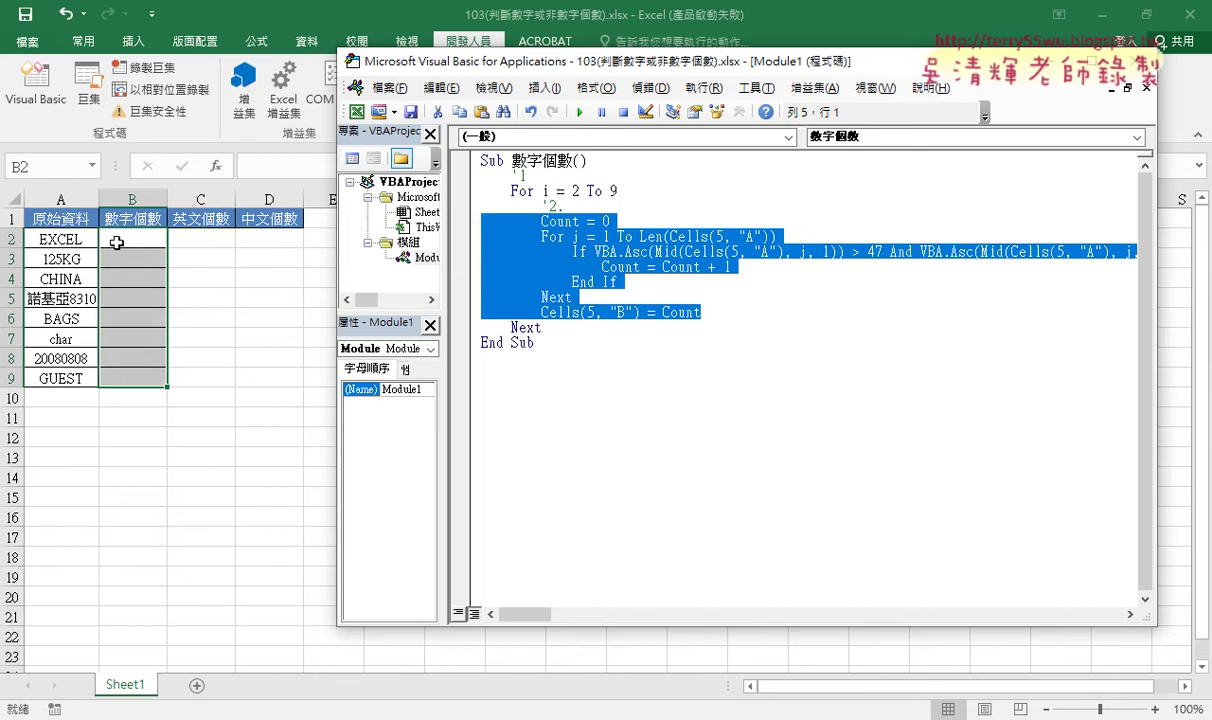
drag(541, 190, 507, 172)
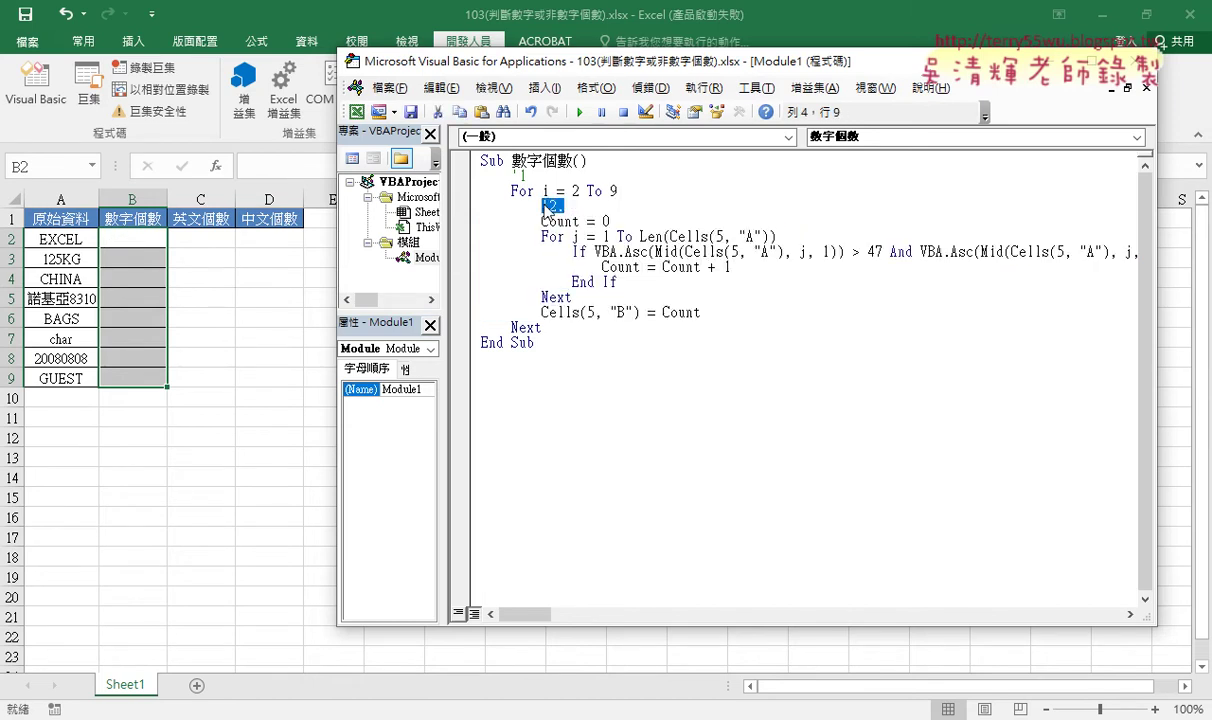
click(511, 175)
click(619, 281)
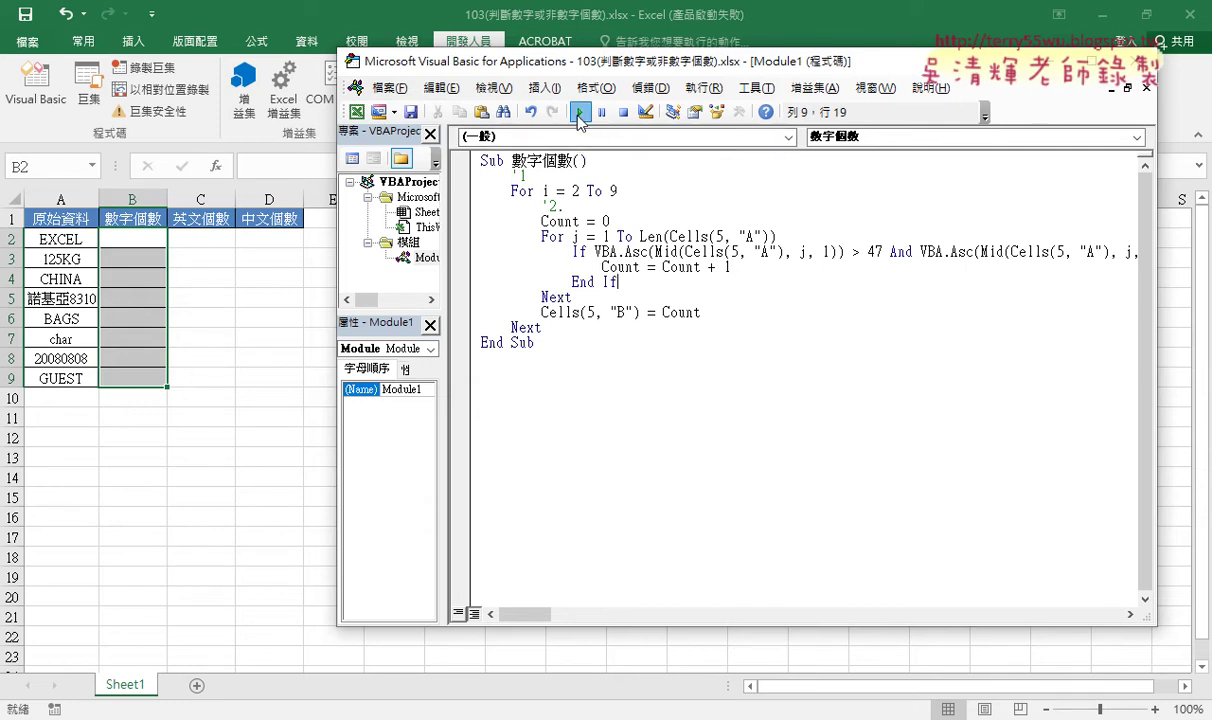
- Change row 5 to i in all four Cells references and run the macro to fill B2:B9
double_click(721, 237)
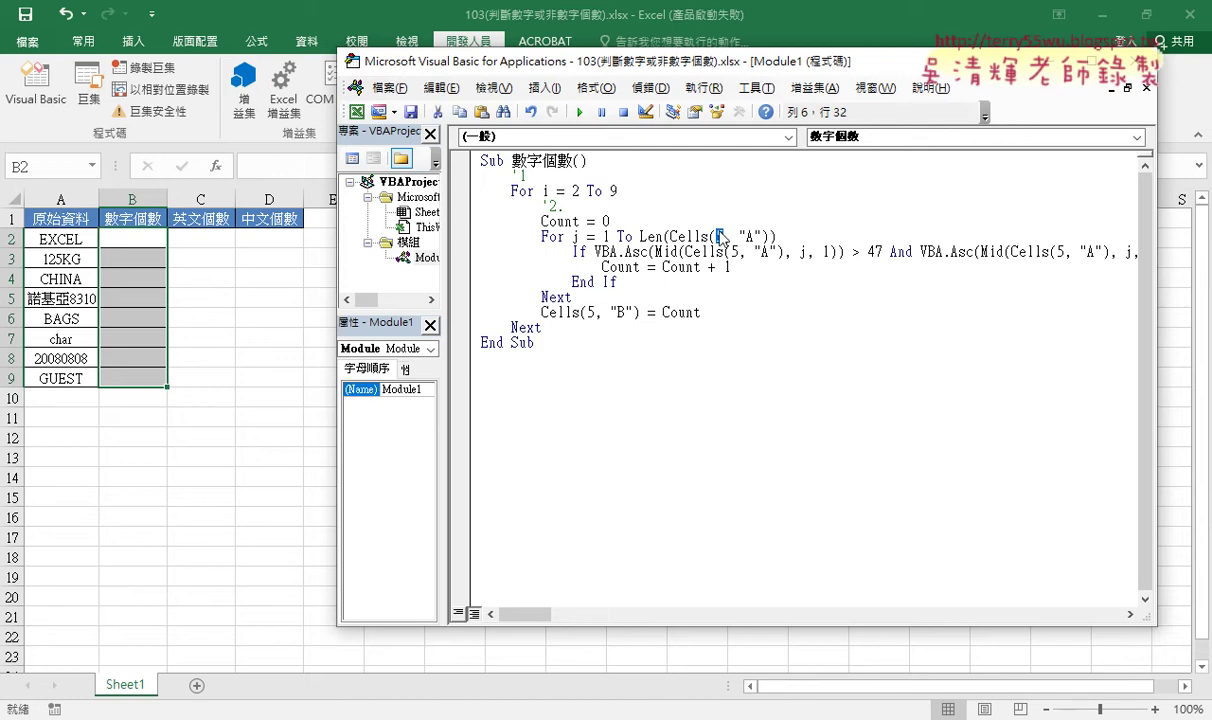
text(i)
double_click(733, 252)
text(i)
double_click(1063, 252)
text(i)
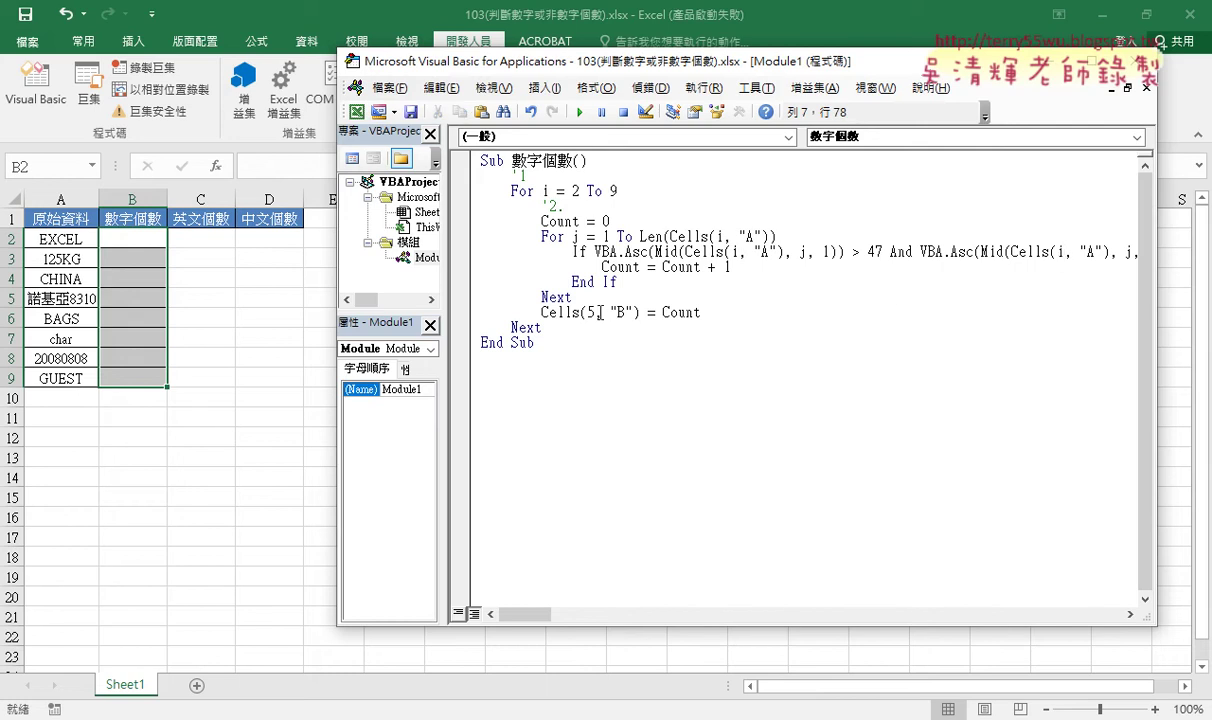
double_click(589, 312)
text(i)
click(619, 268)
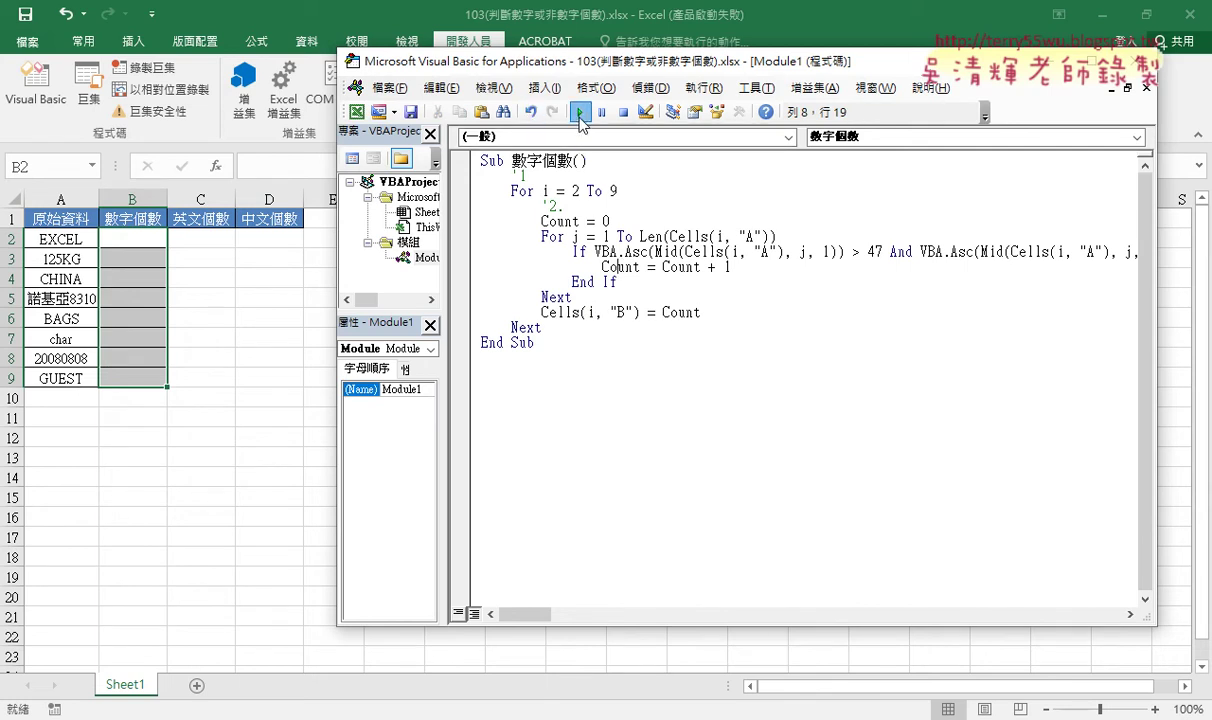
click(580, 114)
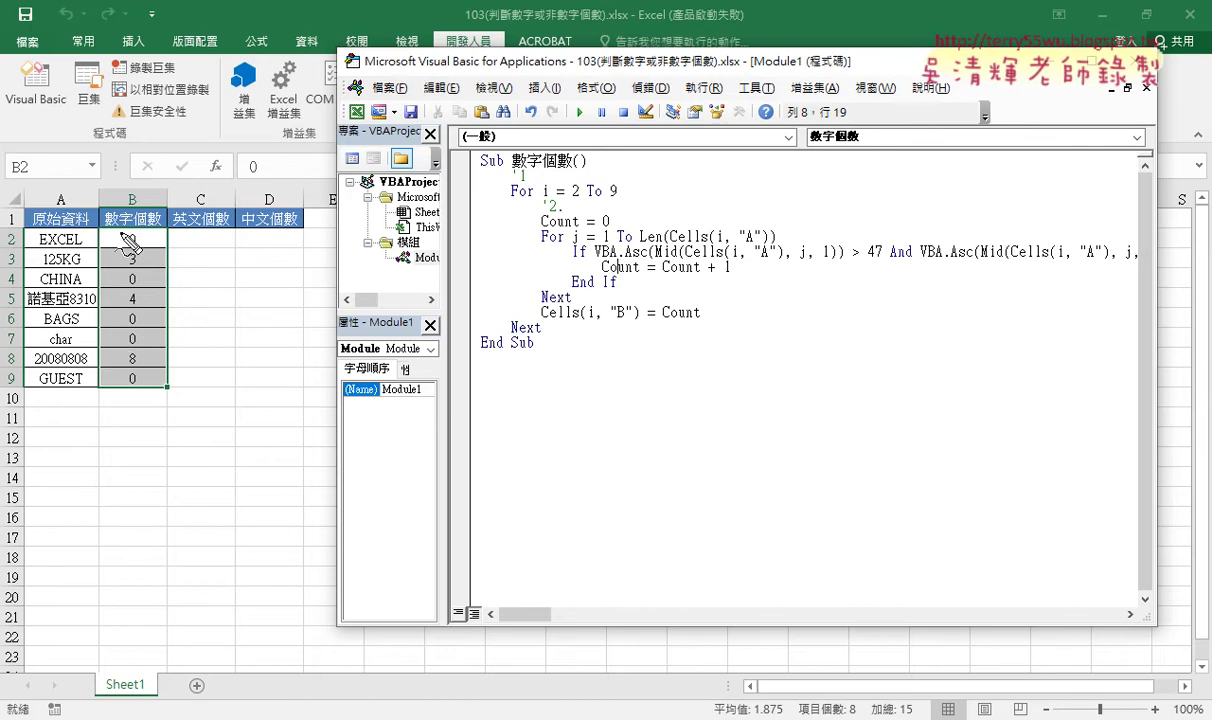
drag(44, 265, 141, 265)
drag(70, 300, 97, 300)
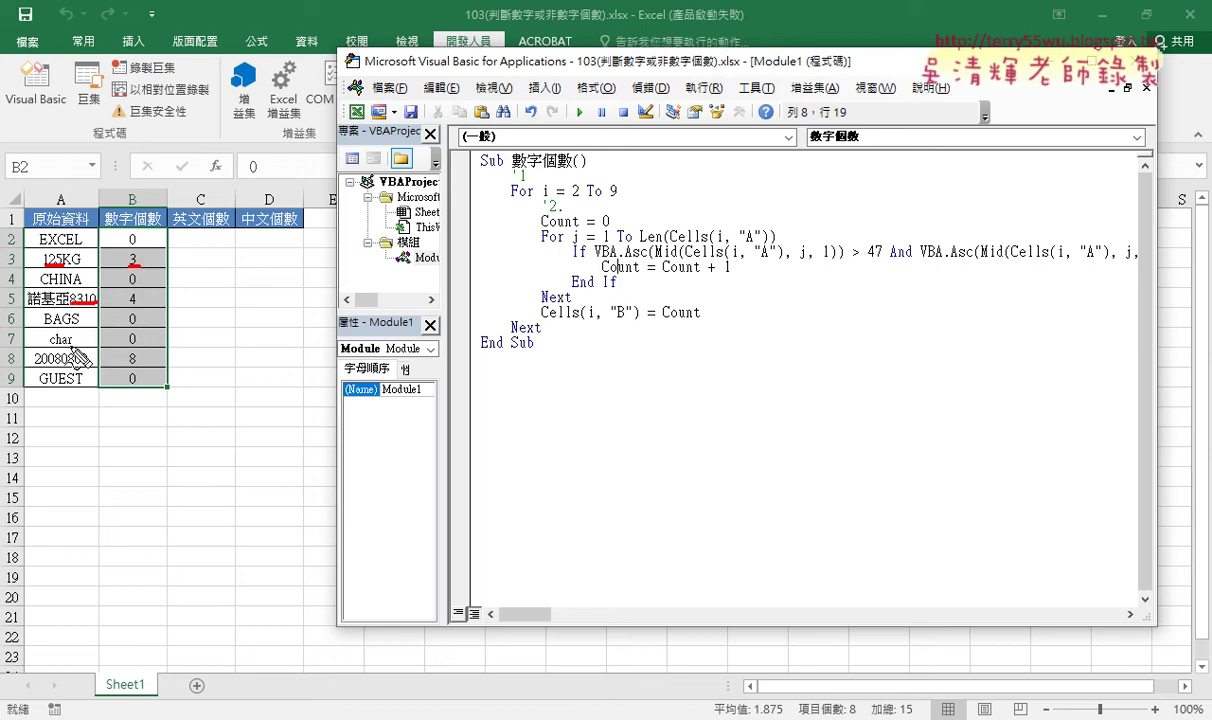
drag(35, 368, 67, 368)
key(e)
key(Escape)
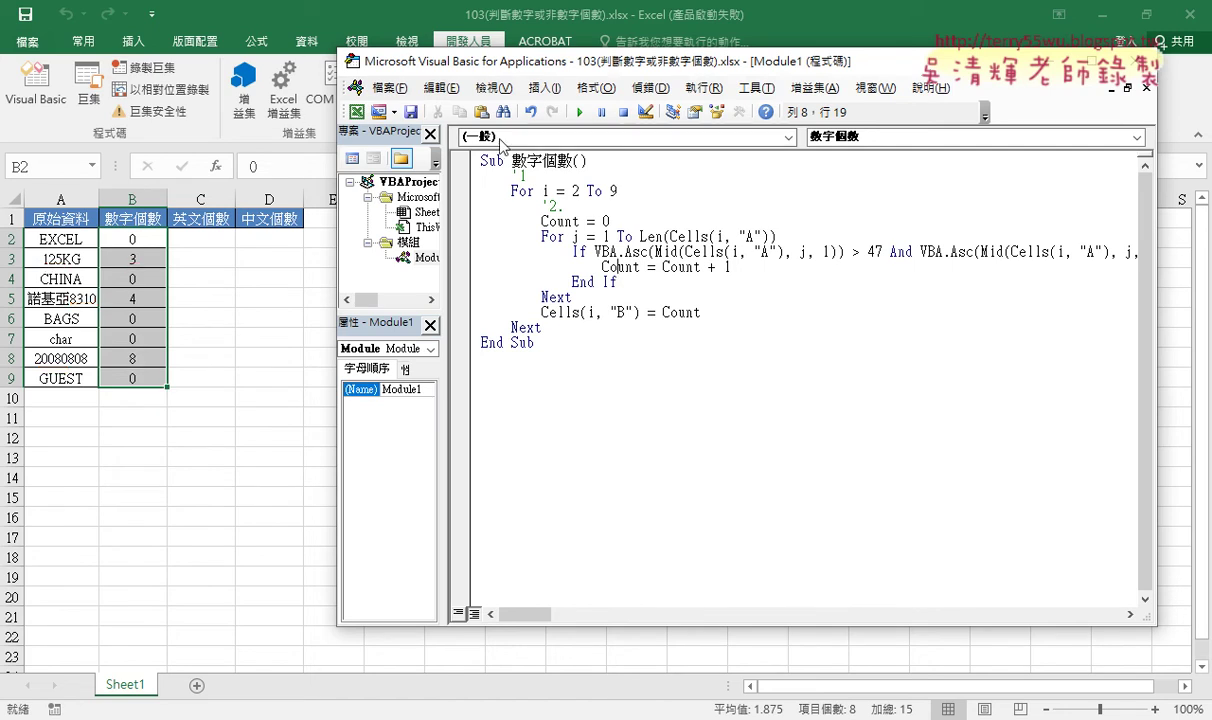
- Move the code window left and widen it, then pen-mark the inner counter and EXCEL in A2
drag(498, 70, 375, 70)
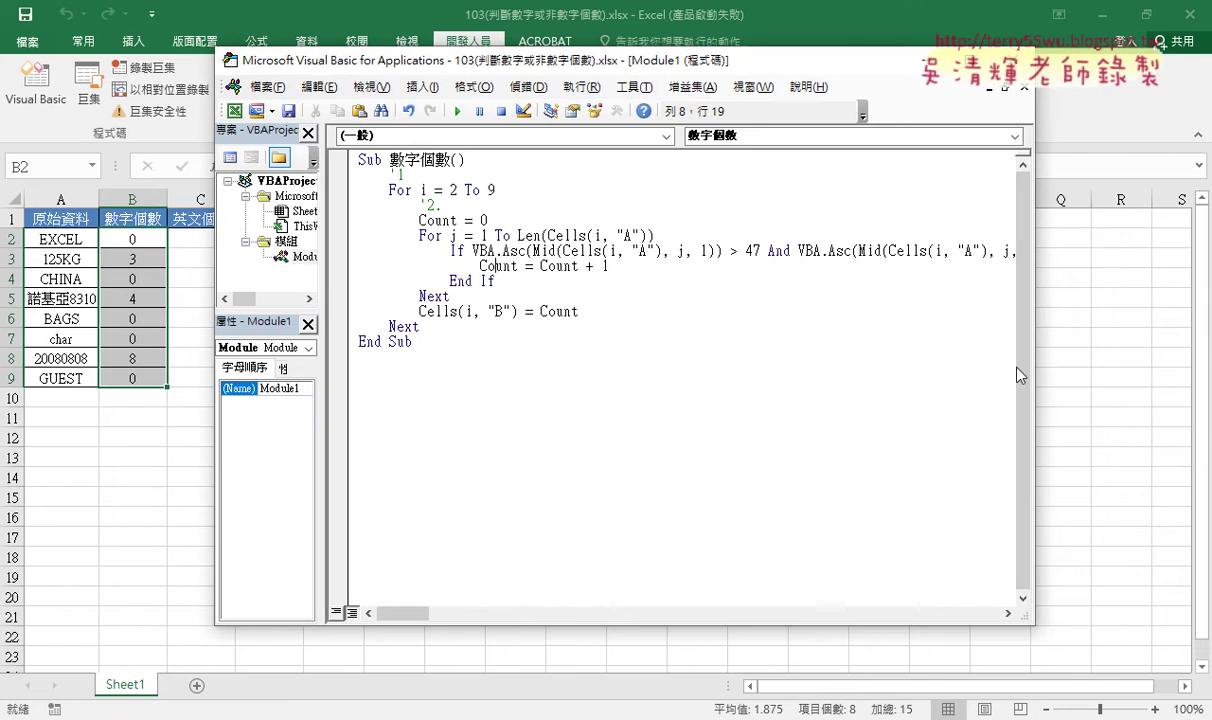
drag(1041, 367, 1172, 367)
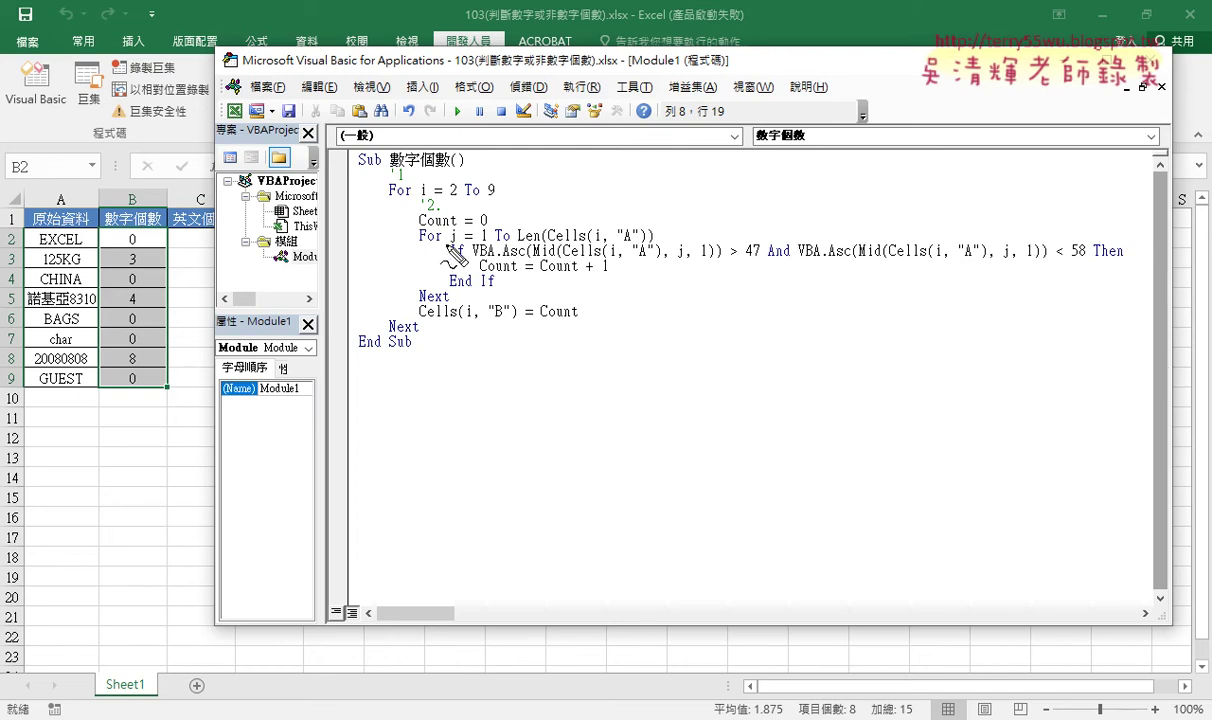
drag(446, 244, 457, 244)
drag(40, 246, 81, 246)
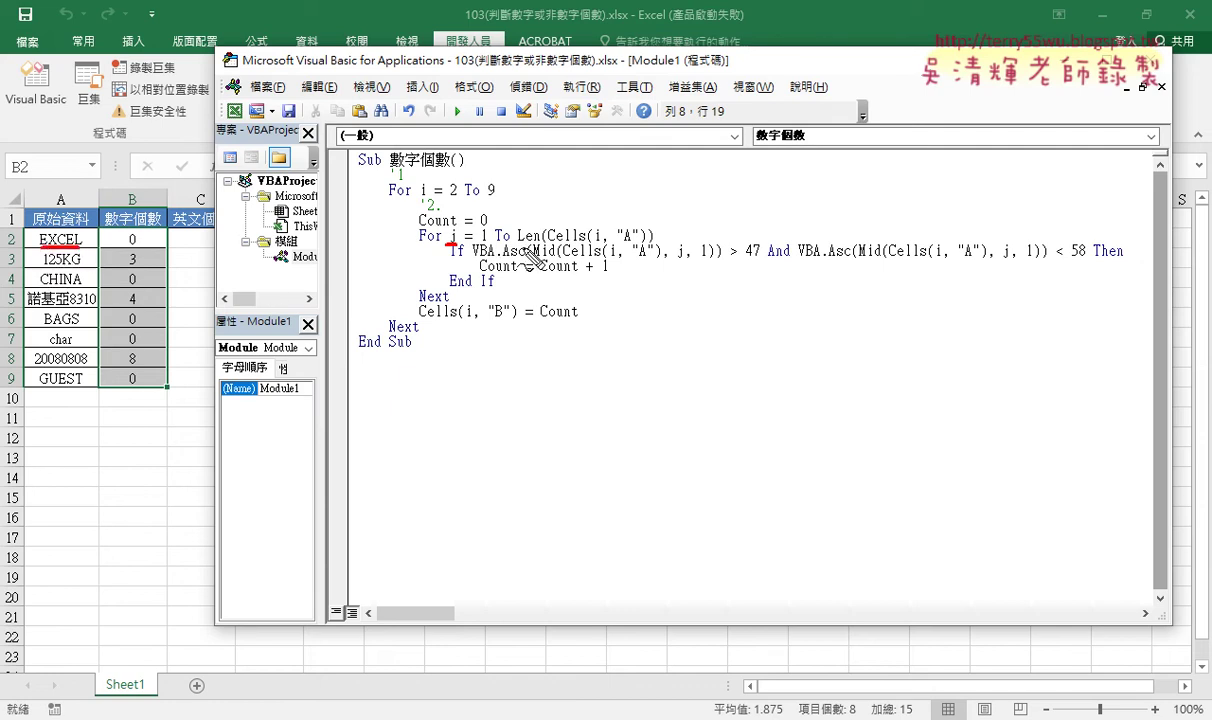
- Annotate the Len(Cells(i, "A")) expression and the outer For i = 2 To 9 … Next loop
drag(516, 242, 646, 252)
drag(662, 240, 500, 242)
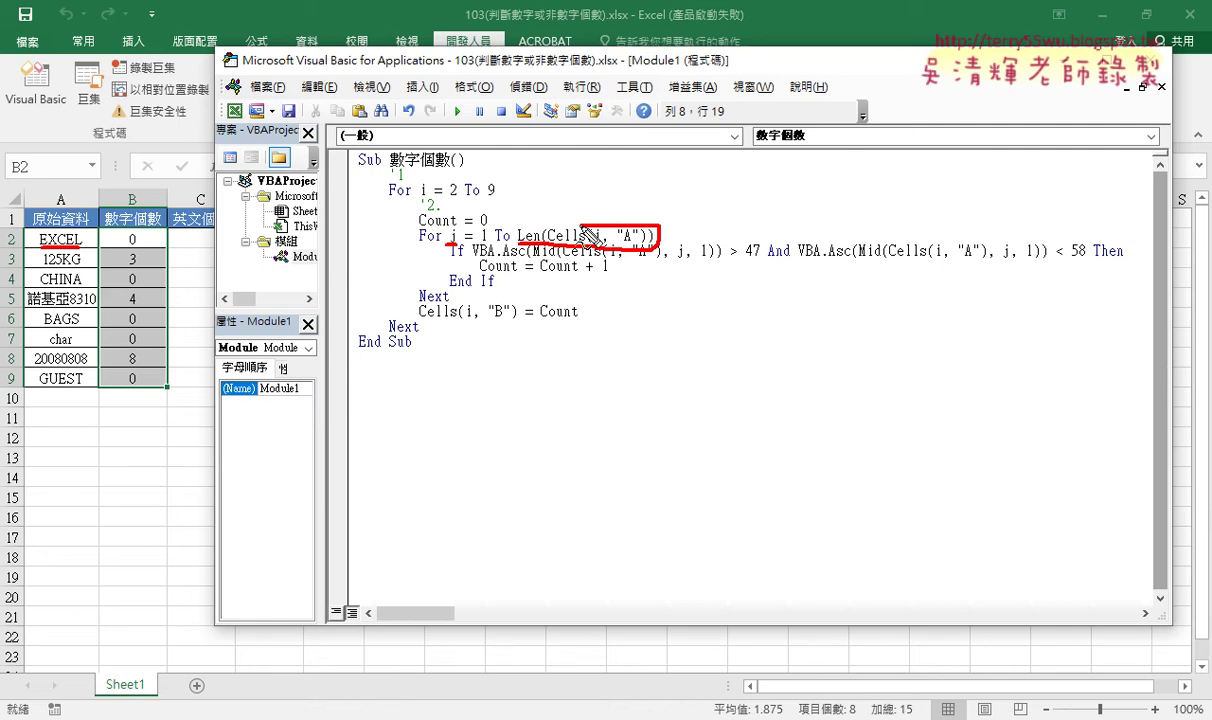
drag(597, 174, 597, 205)
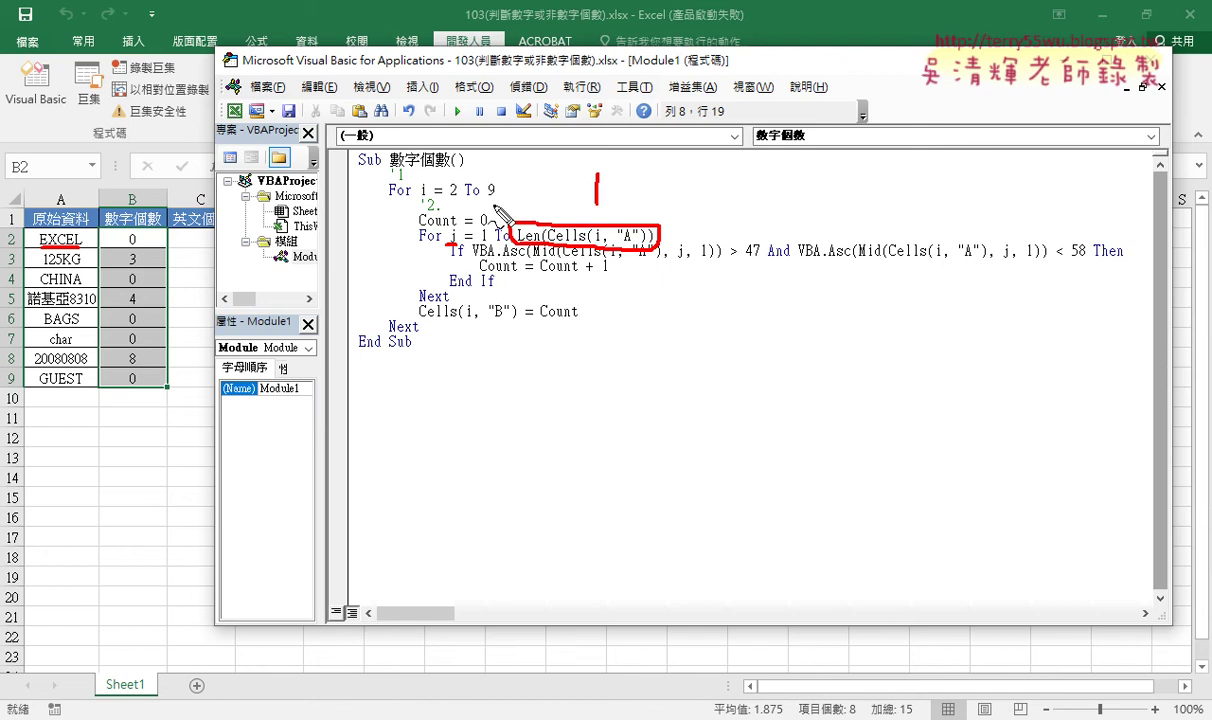
drag(498, 198, 386, 199)
drag(388, 333, 420, 333)
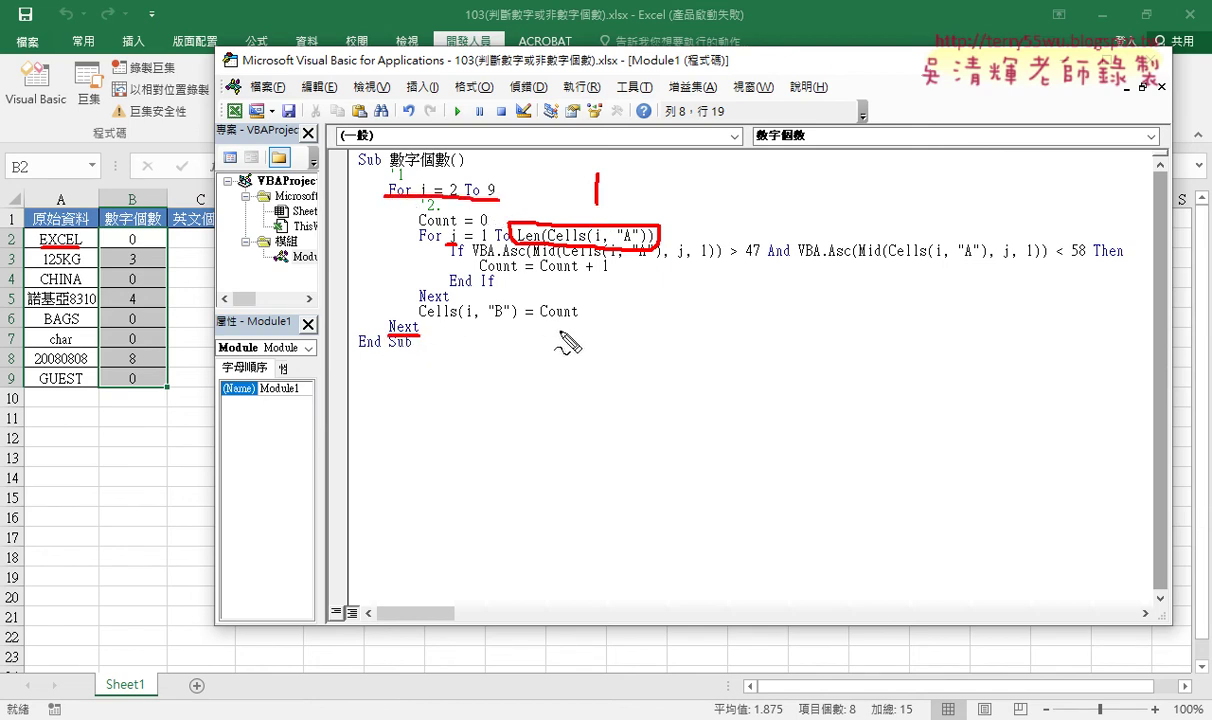
mouse_move(380, 384)
mouse_down()
mouse_move(293, 366)
mouse_move(362, 255)
mouse_move(335, 270)
mouse_up()
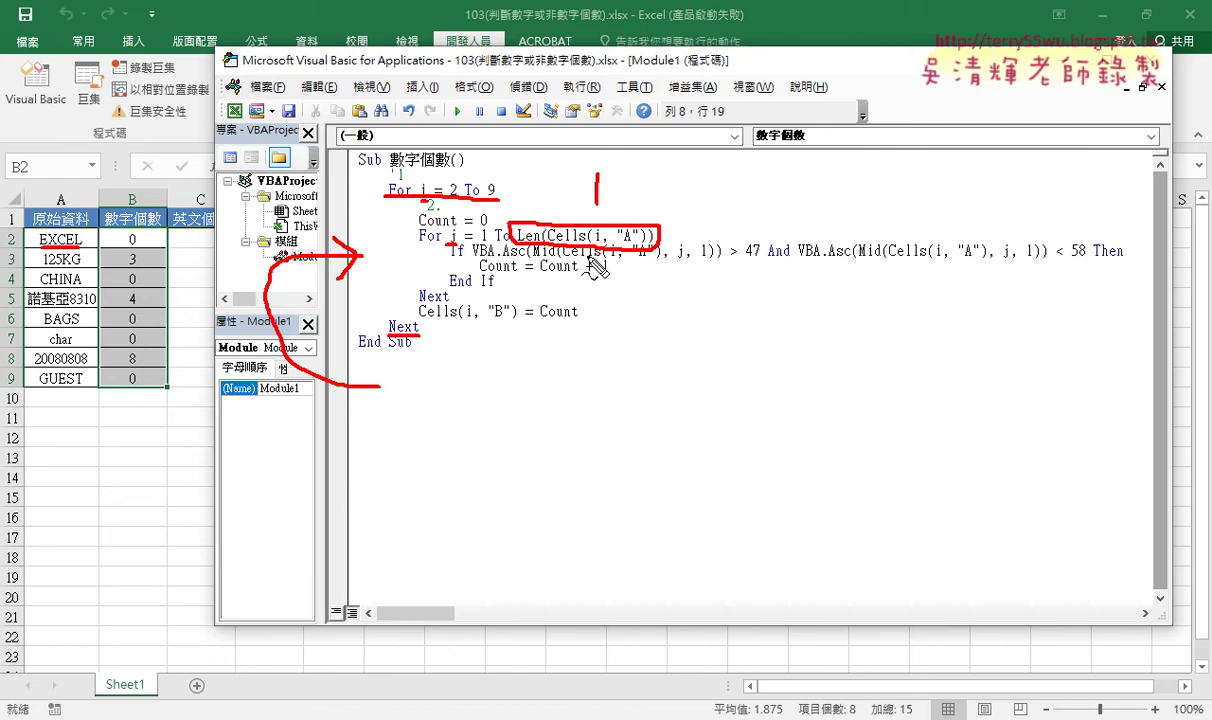
- Mark the row variable i on the If line and in Cells(i, "B")
drag(607, 258, 616, 258)
drag(932, 258, 942, 259)
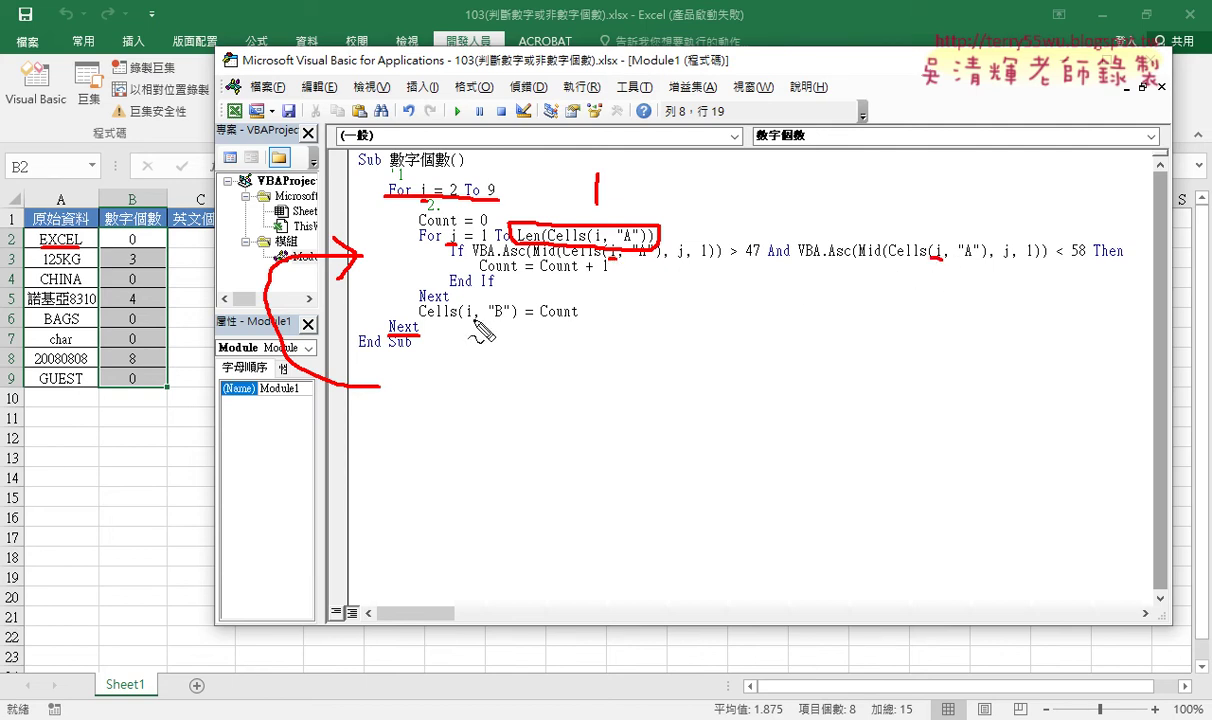
drag(464, 320, 474, 320)
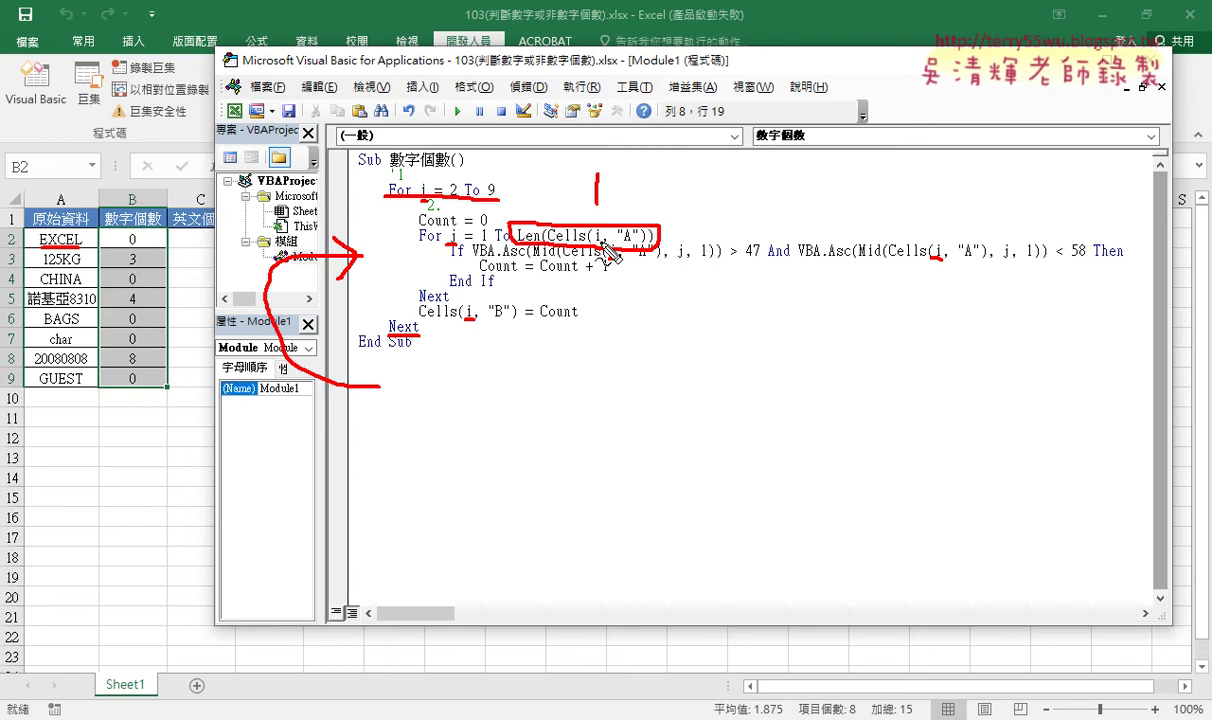